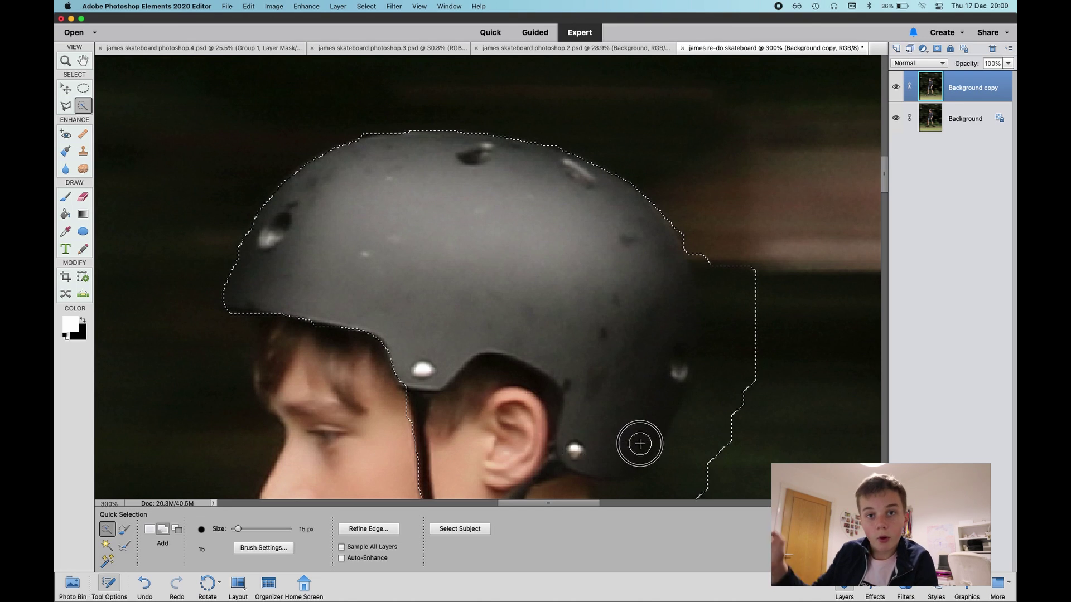
Subtract the dark background behind the back of the helmet and neck from the selection with the Quick Selection tool.
{"action": "scroll", "coordinate": [725, 270], "scroll_direction": "down", "scroll_amount": 10}
{"action": "scroll", "coordinate": [726, 270], "scroll_direction": "up", "scroll_amount": 6}
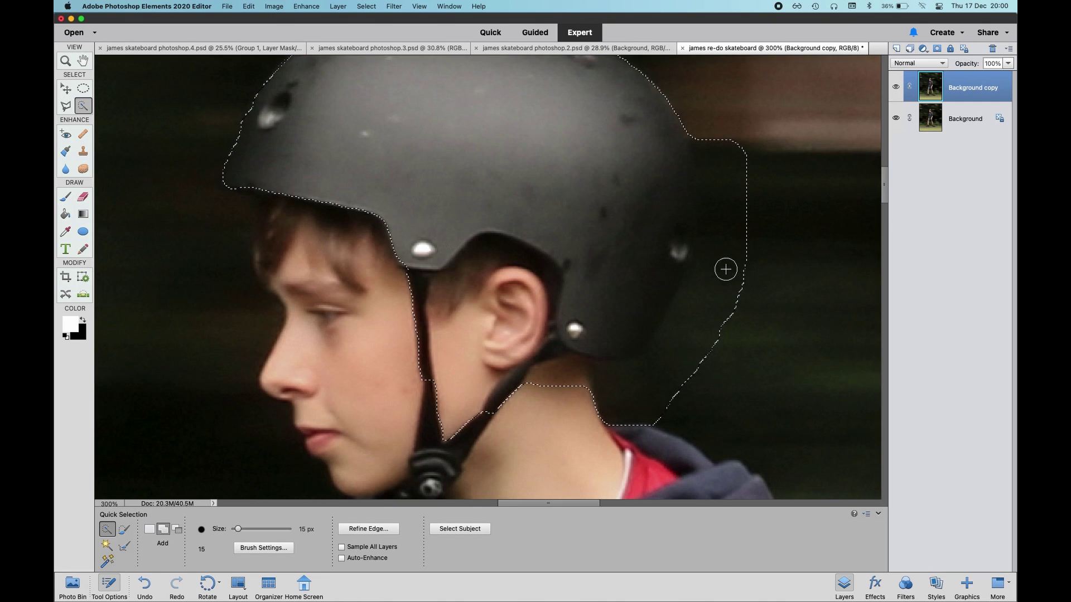
{"action": "key", "text": "alt"}
{"action": "mouse_move", "coordinate": [726, 140]}
{"action": "left_mouse_down"}
{"action": "mouse_move", "coordinate": [732, 233]}
{"action": "mouse_move", "coordinate": [719, 314]}
{"action": "mouse_move", "coordinate": [677, 358]}
{"action": "mouse_move", "coordinate": [623, 388]}
{"action": "mouse_move", "coordinate": [755, 244]}
{"action": "mouse_move", "coordinate": [744, 152]}
{"action": "left_mouse_up"}
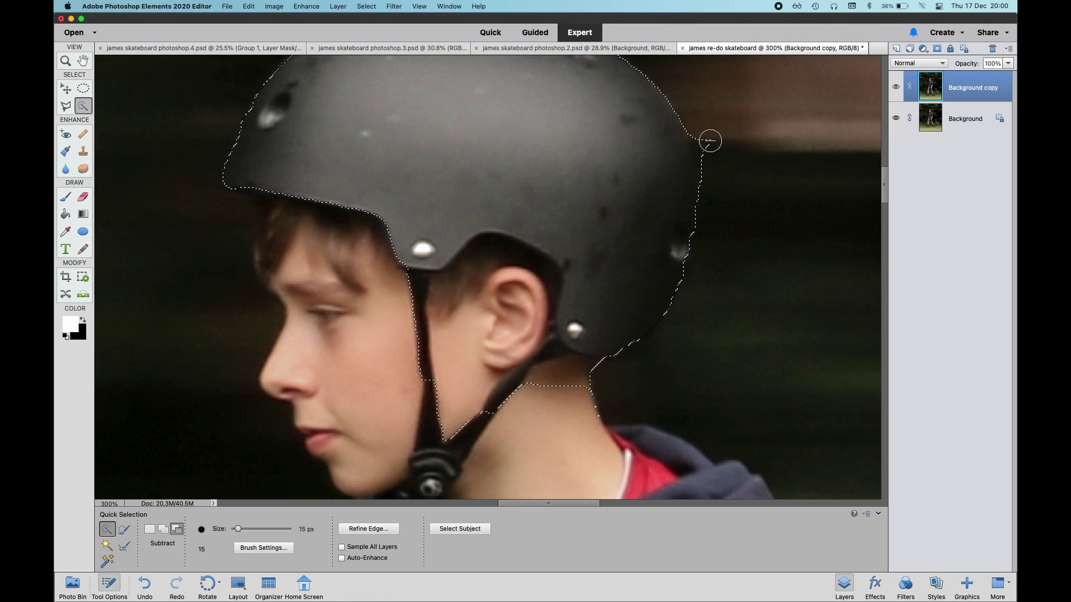
Extend the Quick Selection down the rider over the hoodie, shorts, legs, shoes and the front of the skateboard.
{"action": "scroll", "coordinate": [567, 228], "scroll_direction": "down", "scroll_amount": 5}
{"action": "scroll", "coordinate": [568, 228], "scroll_direction": "down", "scroll_amount": 5}
{"action": "key", "text": "super+minus"}
{"action": "key", "text": "super+minus"}
{"action": "scroll", "coordinate": [425, 210], "scroll_direction": "down", "scroll_amount": 5}
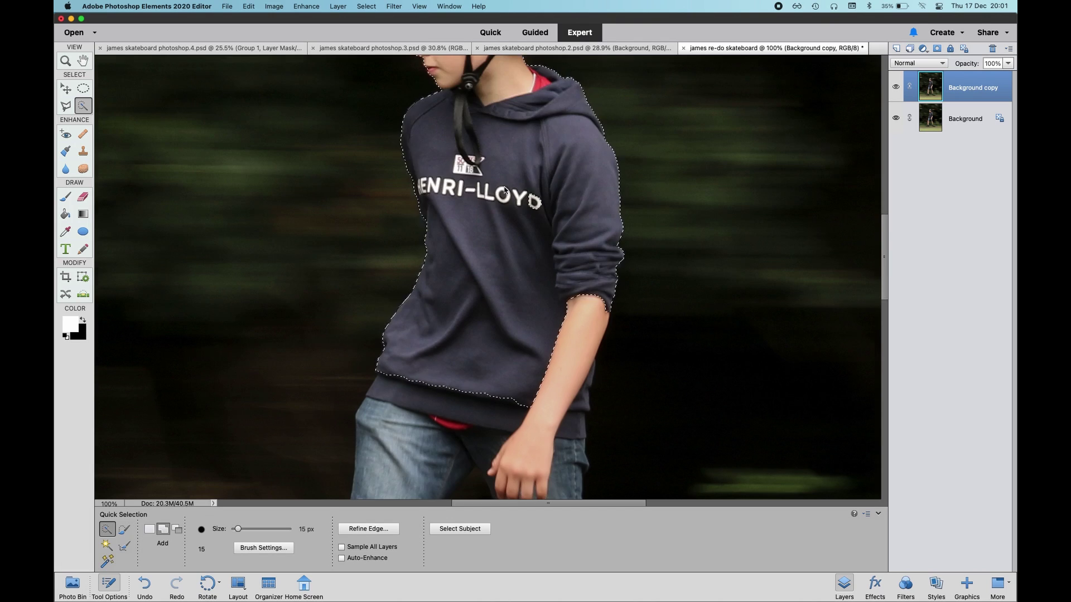
{"action": "scroll", "coordinate": [461, 207], "scroll_direction": "down", "scroll_amount": 8}
{"action": "scroll", "coordinate": [481, 242], "scroll_direction": "down", "scroll_amount": 5}
{"action": "scroll", "coordinate": [481, 242], "scroll_direction": "down", "scroll_amount": 3}
{"action": "left_click_drag", "start_coordinate": [293, 370], "coordinate": [313, 424]}
{"action": "scroll", "coordinate": [462, 284], "scroll_direction": "right", "scroll_amount": 3}
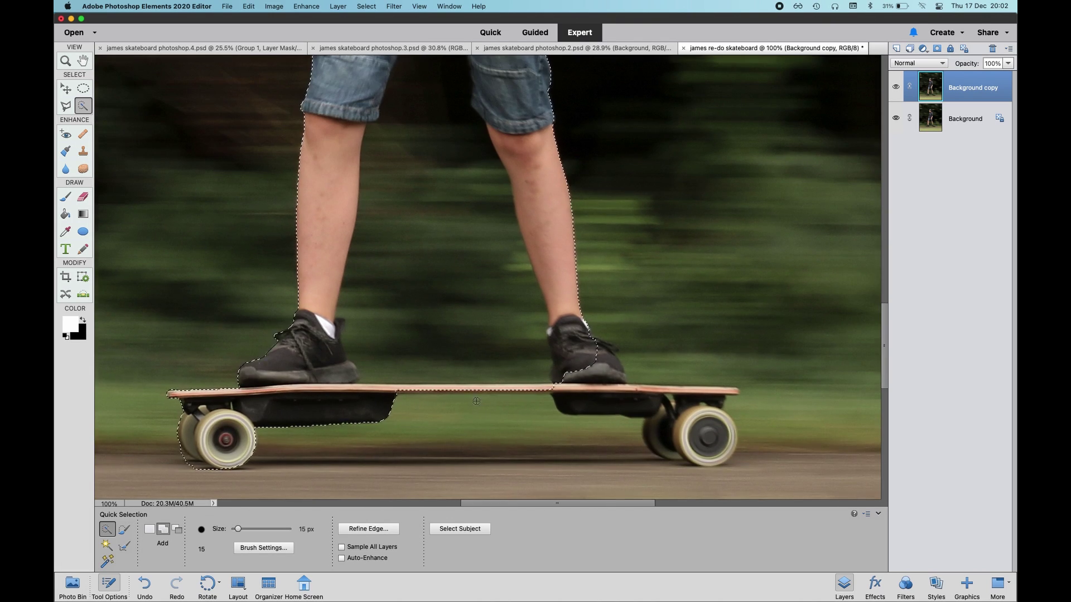
Refine the selection around the skateboard and lower legs at close range with the Selection Brush at 25 px.
{"action": "scroll", "coordinate": [666, 461], "scroll_direction": "down", "scroll_amount": 3}
{"action": "left_click", "coordinate": [65, 60]}
{"action": "left_click", "coordinate": [83, 106]}
{"action": "left_click", "coordinate": [124, 529]}
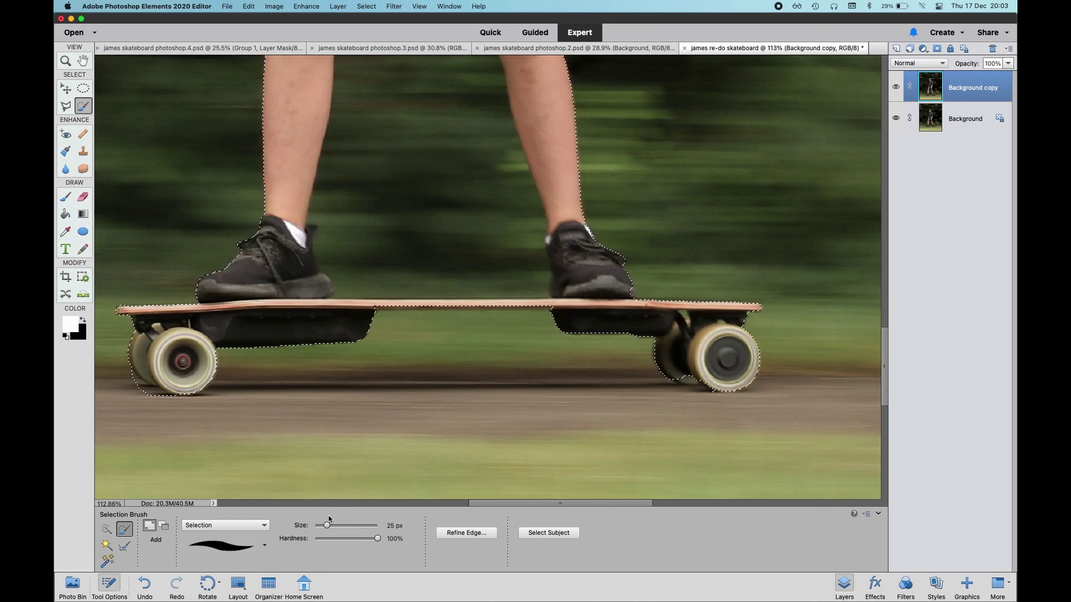
{"action": "key", "text": "super+plus"}
{"action": "key", "text": "super+plus"}
{"action": "scroll", "coordinate": [697, 331], "scroll_direction": "right", "scroll_amount": 8}
{"action": "key", "text": "super+0"}
{"action": "key", "text": "super+plus"}
{"action": "key", "text": "super+plus"}
{"action": "key", "text": "super+plus"}
{"action": "key", "text": "super+plus"}
{"action": "key", "text": "super+plus"}
{"action": "key", "text": "super+plus"}
{"action": "scroll", "coordinate": [488, 320], "scroll_direction": "down", "scroll_amount": 5}
{"action": "left_click_drag", "start_coordinate": [328, 329], "coordinate": [504, 368]}
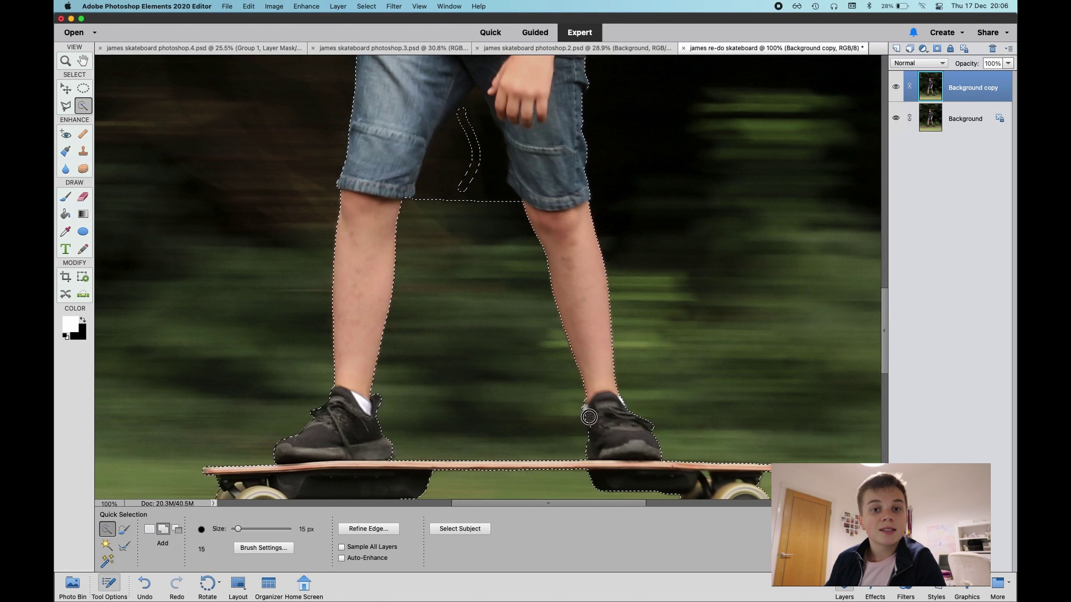
Try a Quick Selection stroke in the gap between the legs of the shorts and undo it.
{"action": "left_click_drag", "start_coordinate": [458, 216], "coordinate": [431, 203]}
{"action": "key", "text": "super+z"}
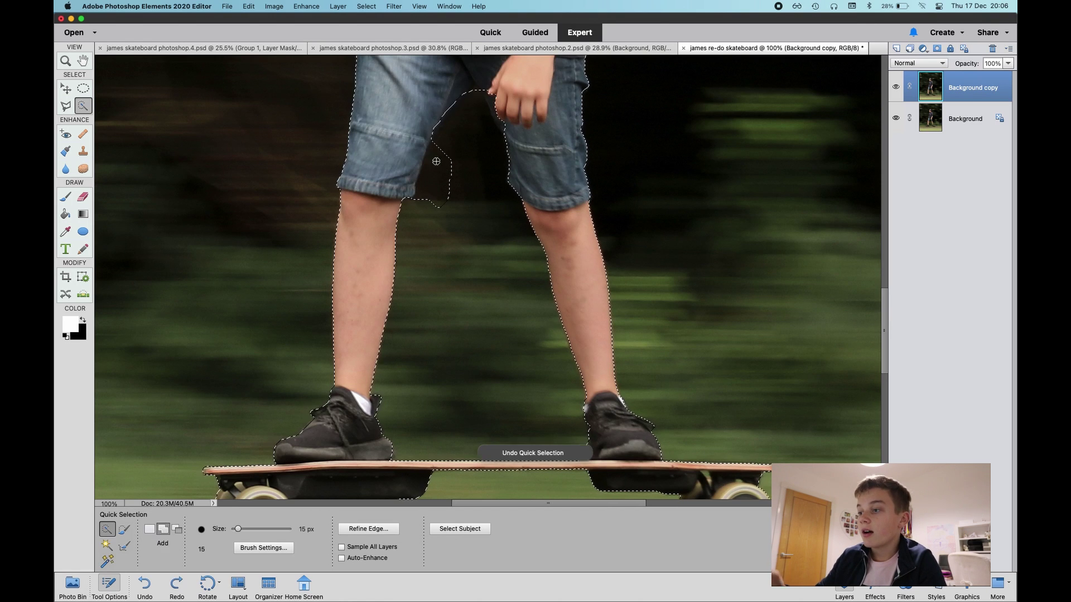
Subtract the remaining background between the legs of the shorts using the Selection Brush at 27 px.
{"action": "scroll", "coordinate": [436, 203], "scroll_direction": "up", "scroll_amount": 3}
{"action": "left_click", "coordinate": [125, 530]}
{"action": "left_click_drag", "start_coordinate": [320, 526], "coordinate": [327, 526]}
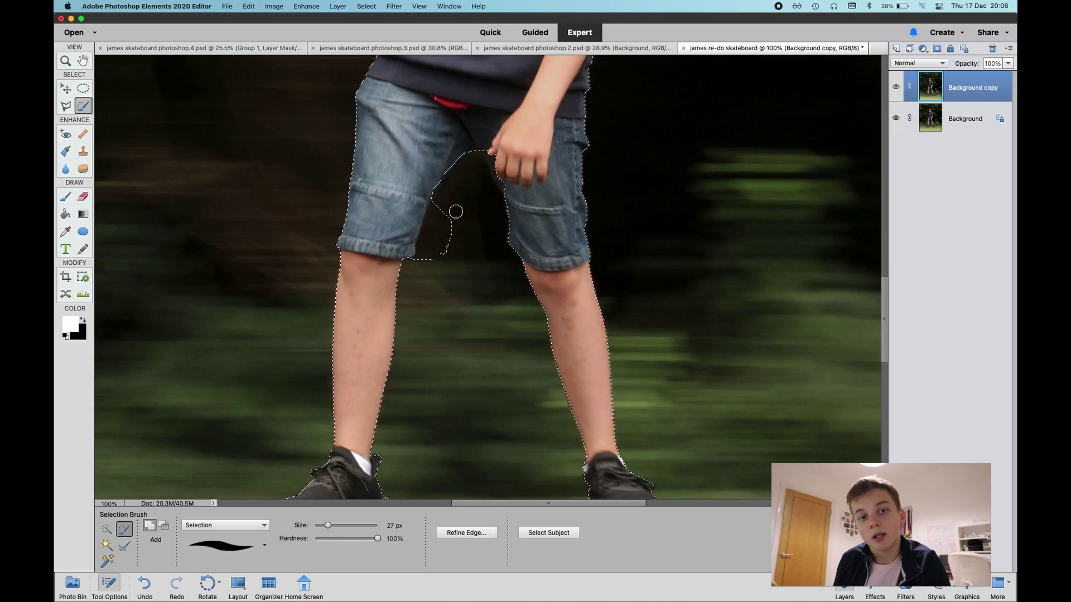
{"action": "key", "text": "super+equal"}
{"action": "key", "text": "super+equal"}
{"action": "scroll", "coordinate": [488, 206], "scroll_direction": "up", "scroll_amount": 5}
{"action": "scroll", "coordinate": [487, 205], "scroll_direction": "down", "scroll_amount": 3}
{"action": "mouse_move", "coordinate": [280, 437]}
{"action": "left_mouse_down"}
{"action": "mouse_move", "coordinate": [321, 301]}
{"action": "mouse_move", "coordinate": [366, 416]}
{"action": "left_mouse_up"}
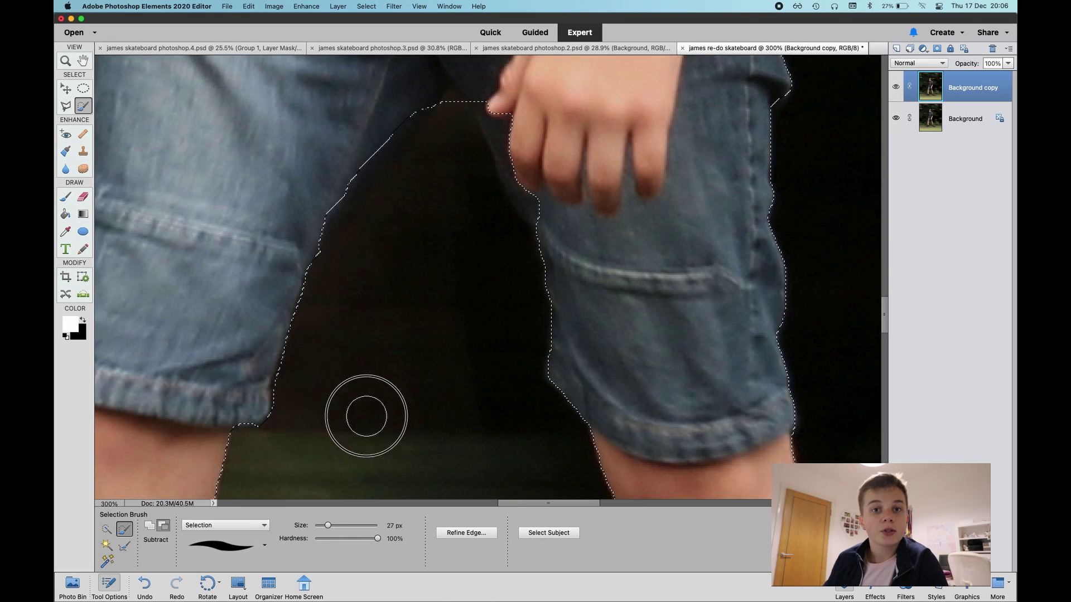
{"action": "scroll", "coordinate": [432, 235], "scroll_direction": "down", "scroll_amount": 3}
{"action": "mouse_move", "coordinate": [419, 150]}
{"action": "left_mouse_down"}
{"action": "mouse_move", "coordinate": [371, 199]}
{"action": "mouse_move", "coordinate": [468, 150]}
{"action": "left_mouse_up"}
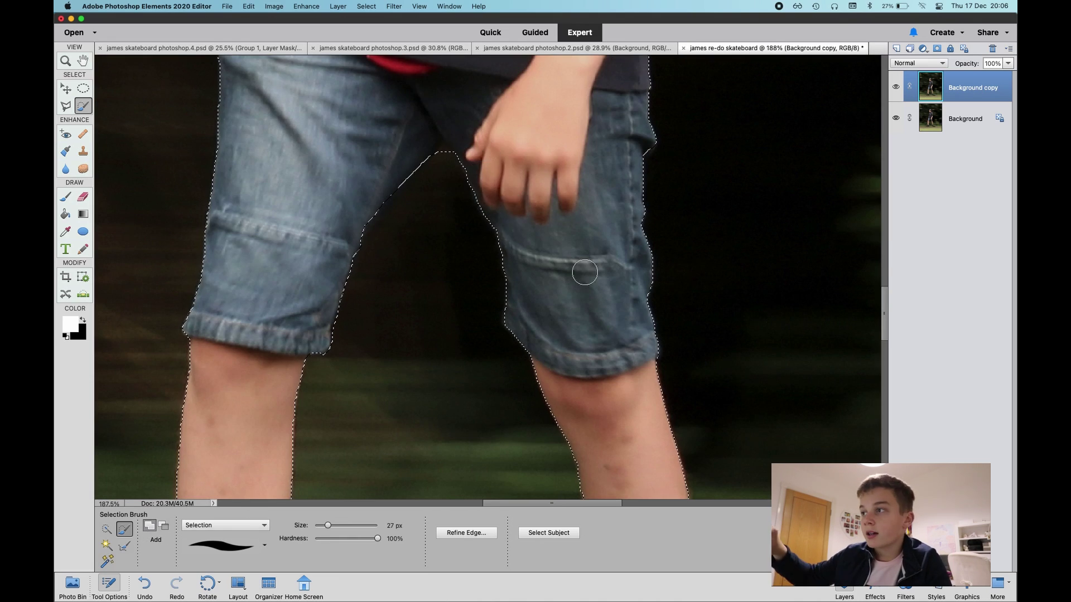
Clean up the selection edge along the inner shorts with a smaller Selection Brush, and fit the whole photo in view.
{"action": "scroll", "coordinate": [584, 272], "scroll_direction": "up", "scroll_amount": 2}
{"action": "key", "text": "super+equal"}
{"action": "key", "text": "super+equal"}
{"action": "key", "text": "super+equal"}
{"action": "scroll", "coordinate": [443, 173], "scroll_direction": "up", "scroll_amount": 5}
{"action": "left_click_drag", "start_coordinate": [327, 526], "coordinate": [322, 526]}
{"action": "left_click_drag", "start_coordinate": [387, 296], "coordinate": [395, 284]}
{"action": "key", "text": "super+0"}
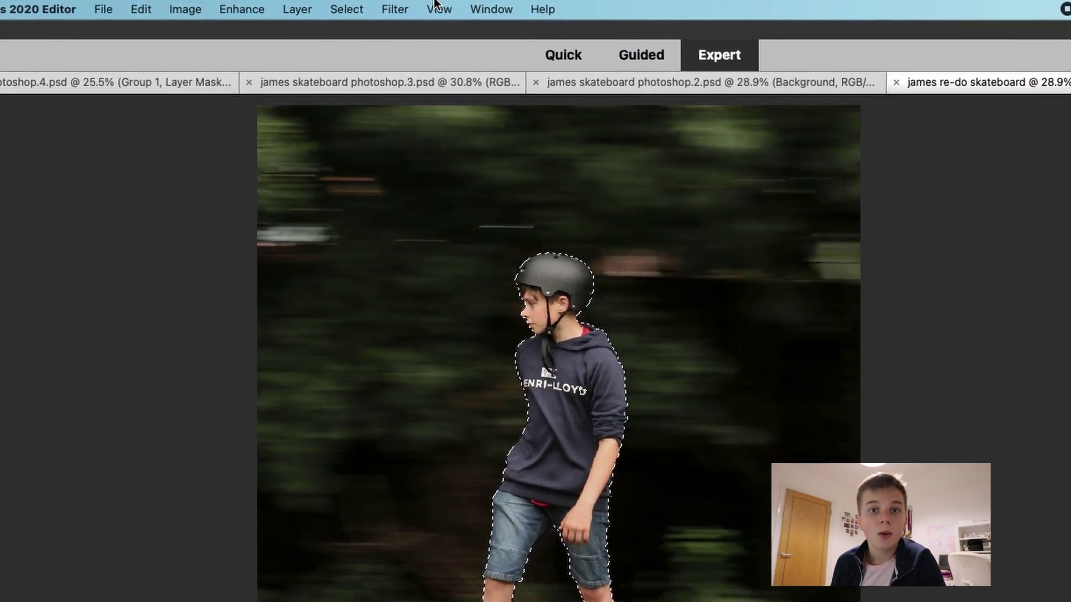
Save the outline as a new selection named for the skateboard cut, and add it as a layer mask on Background copy.
{"action": "left_click", "coordinate": [346, 9]}
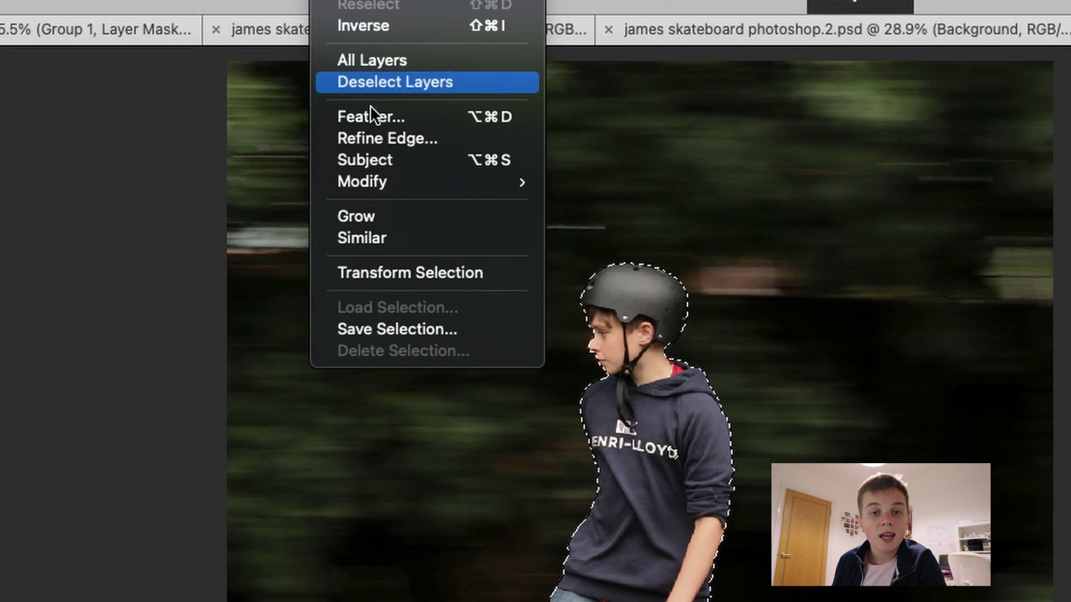
{"action": "left_click", "coordinate": [395, 329]}
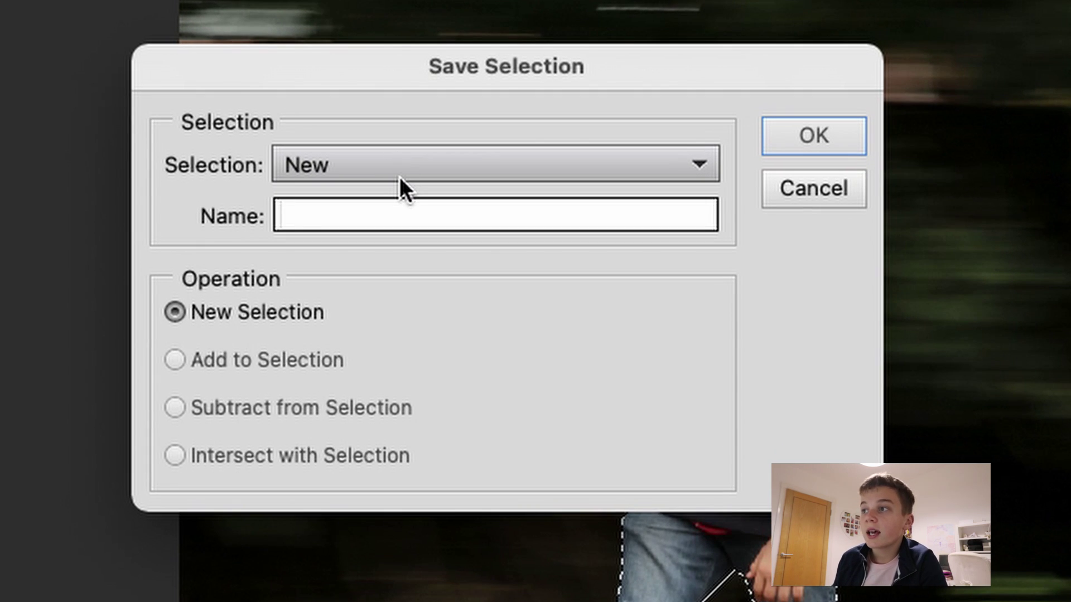
{"action": "type", "text": "cut of james skate"}
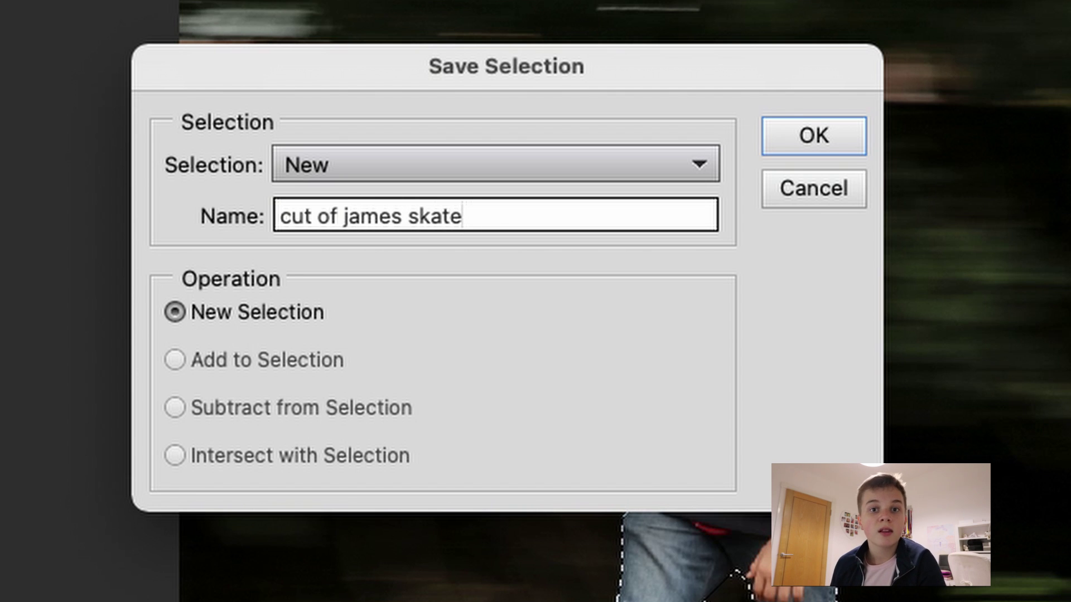
{"action": "type", "text": "board"}
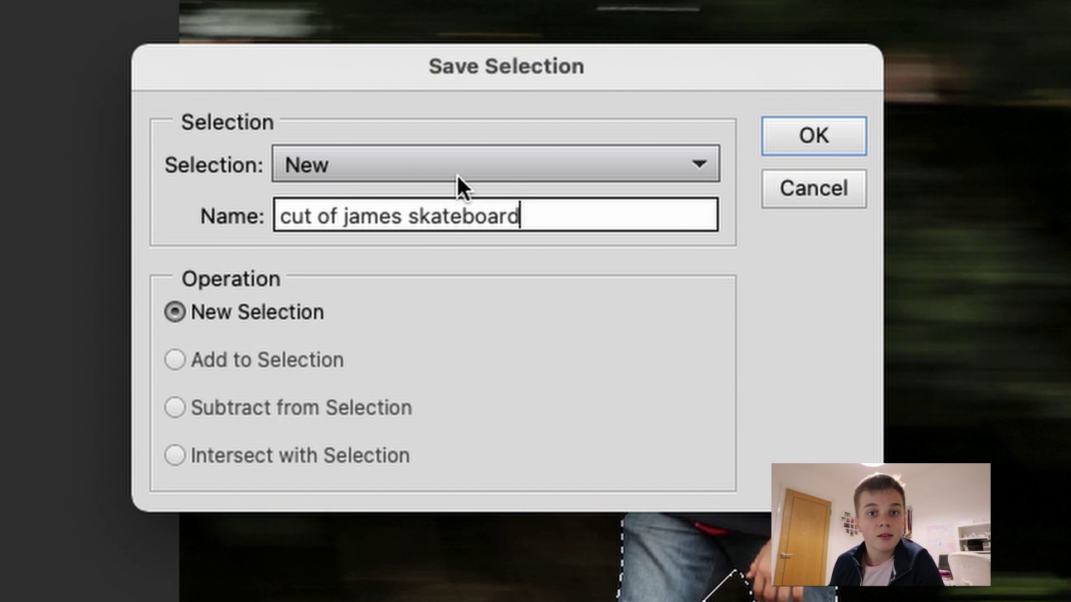
{"action": "left_click", "coordinate": [847, 128]}
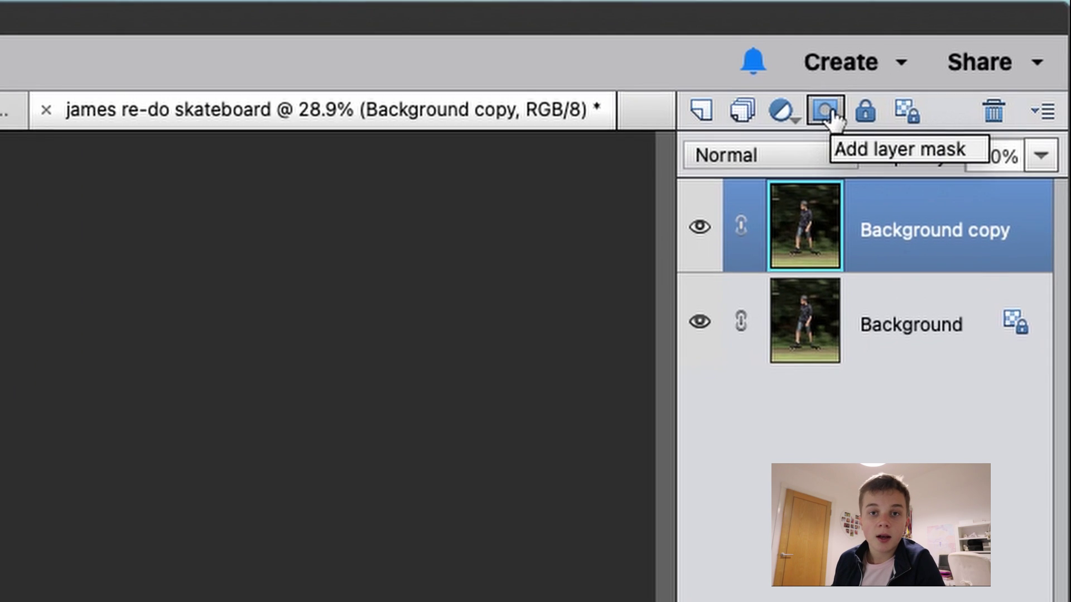
{"action": "left_click", "coordinate": [829, 113]}
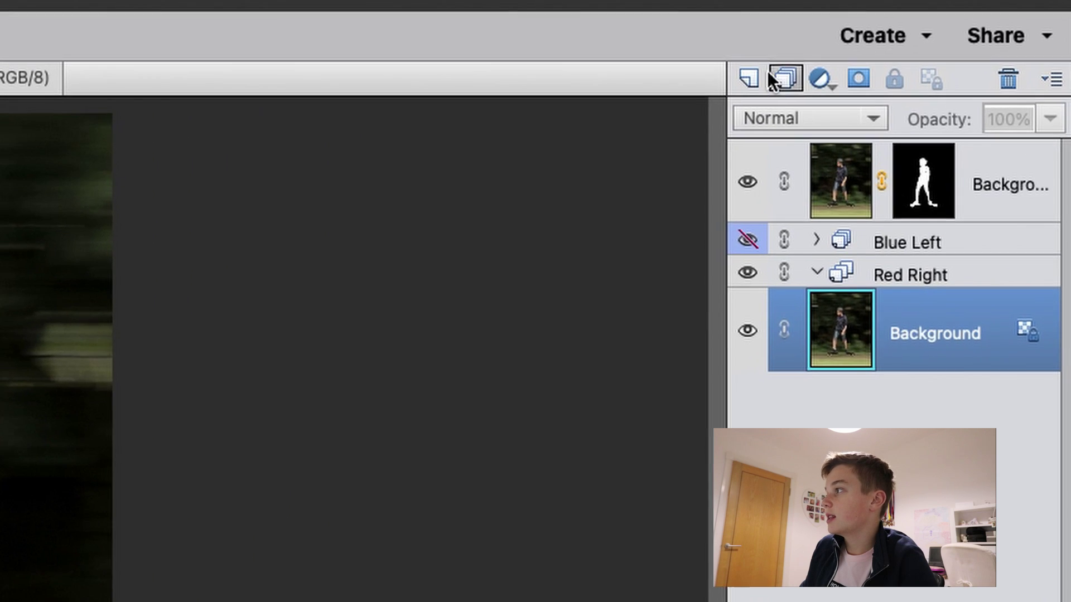
Create an empty layer group above the Background layer and delete it again.
{"action": "left_click", "coordinate": [799, 79]}
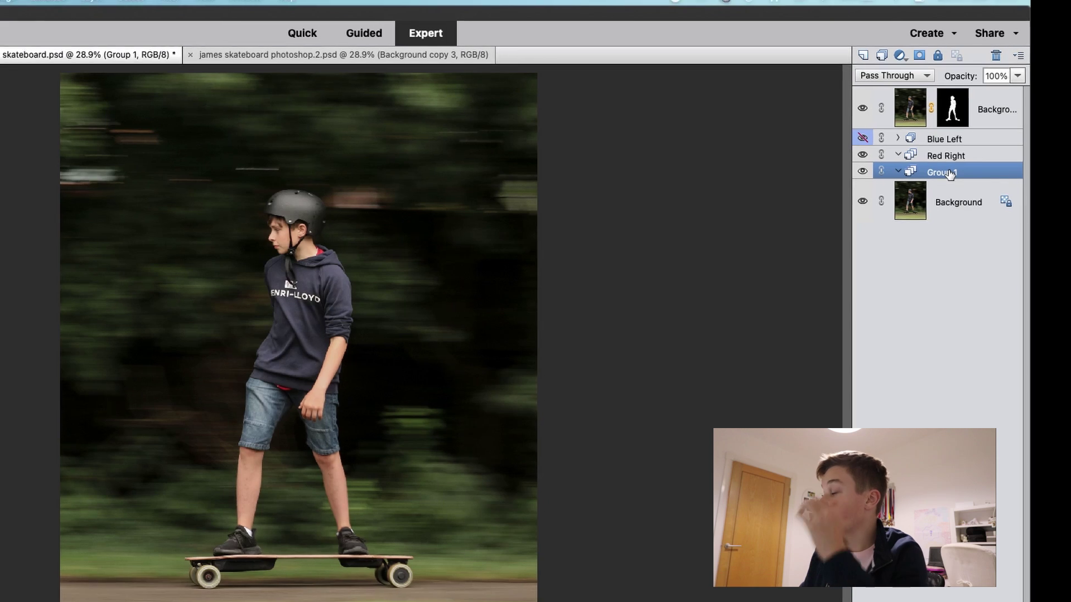
{"action": "key", "text": "Delete"}
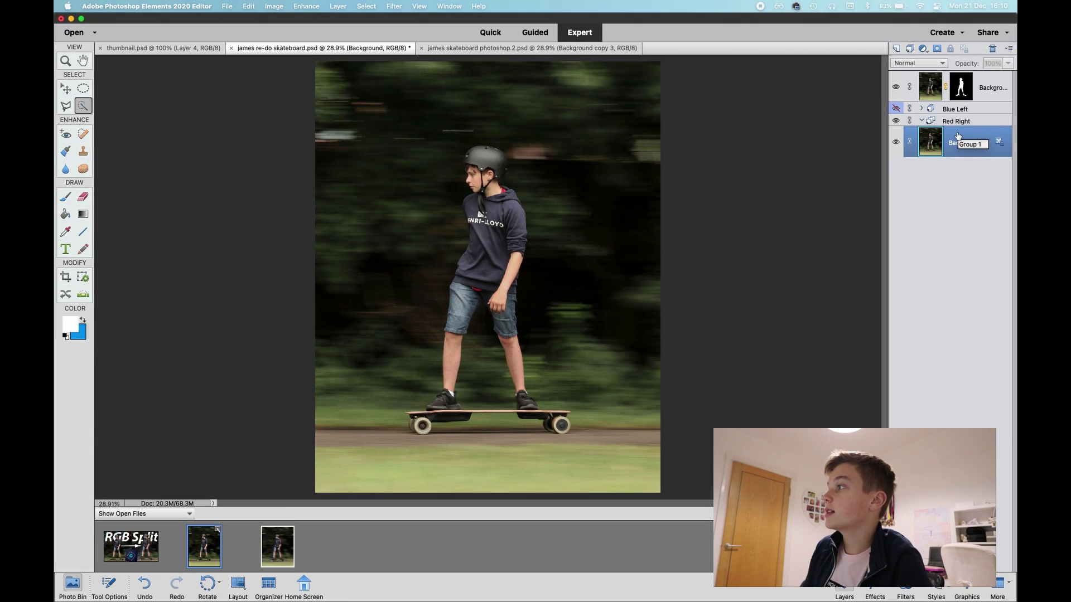
Toggle the Blue Left group's visibility to compare the photo with and without the blue offset, leaving the group shown.
{"action": "left_click", "coordinate": [896, 108]}
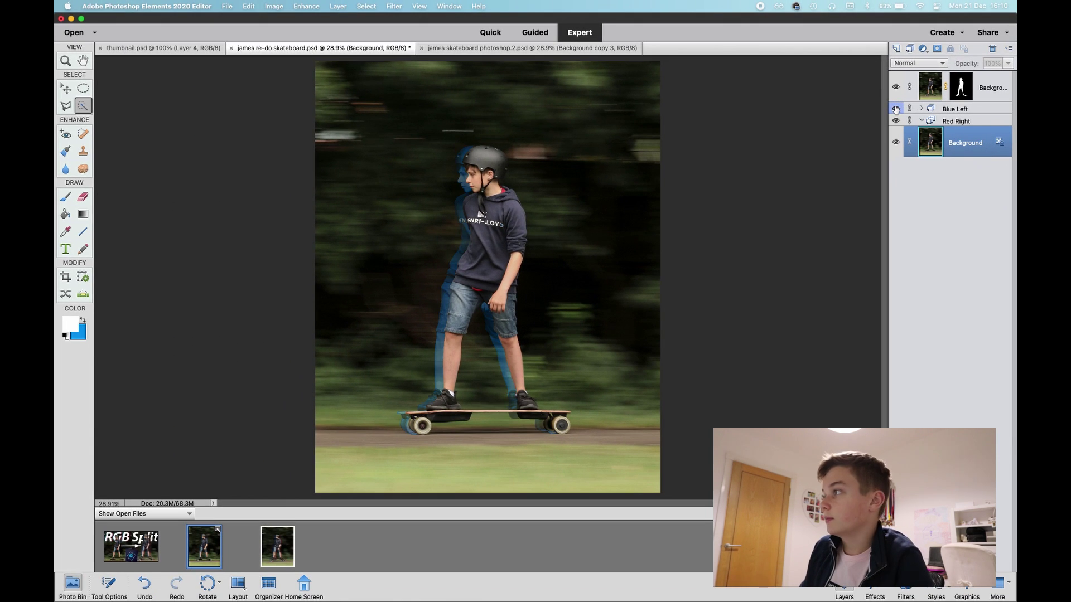
{"action": "left_click", "coordinate": [895, 109]}
{"action": "left_click", "coordinate": [895, 110]}
{"action": "left_click", "coordinate": [896, 110]}
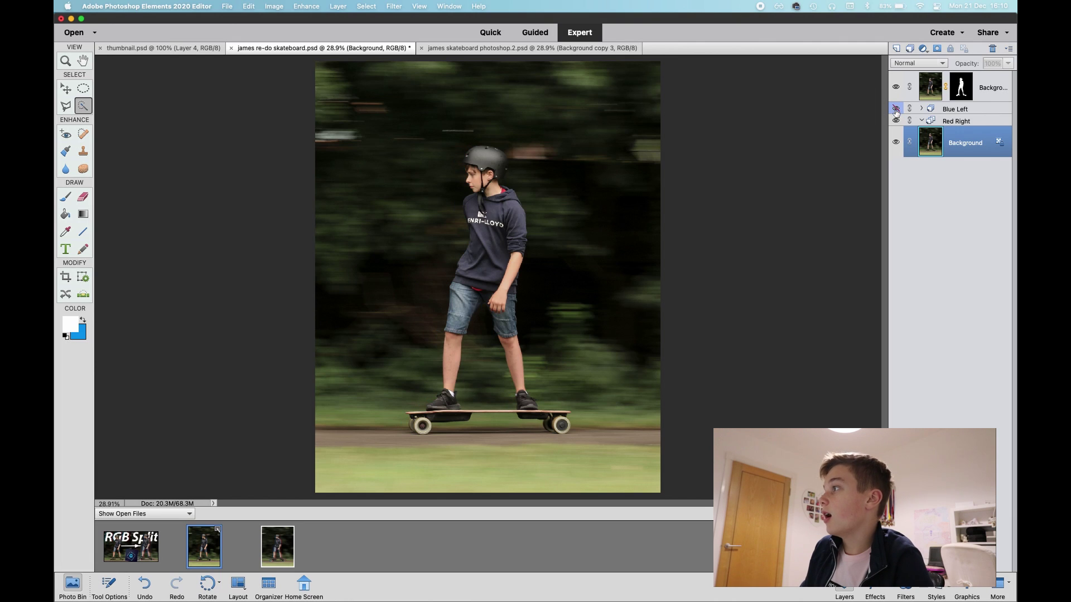
{"action": "left_click", "coordinate": [896, 109]}
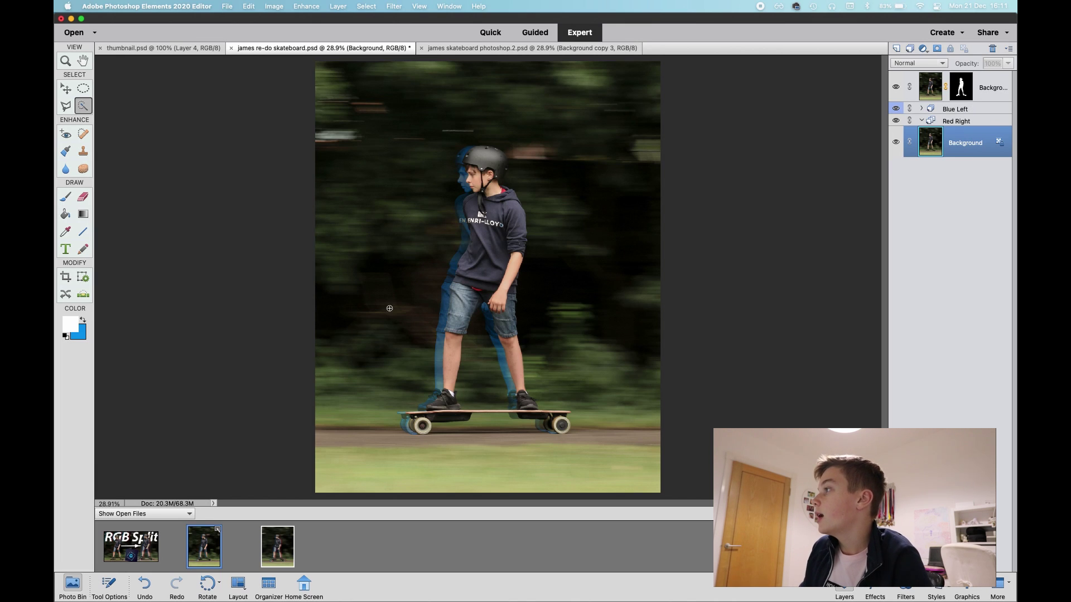
Assign the Red colour label to the Red Right group.
{"action": "right_click", "coordinate": [901, 123]}
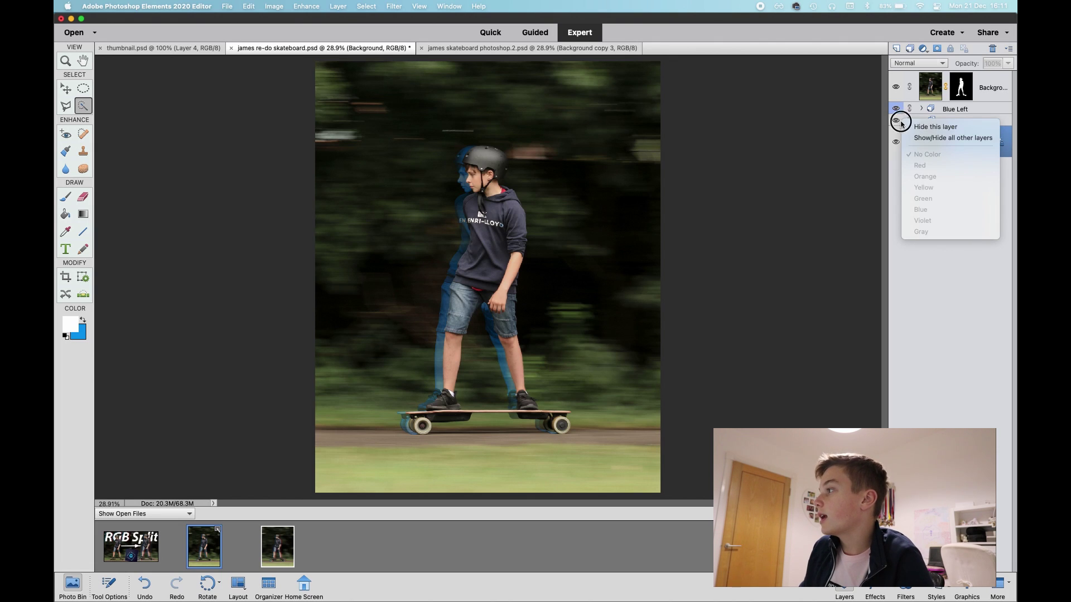
{"action": "left_click", "coordinate": [900, 124]}
{"action": "right_click", "coordinate": [902, 123]}
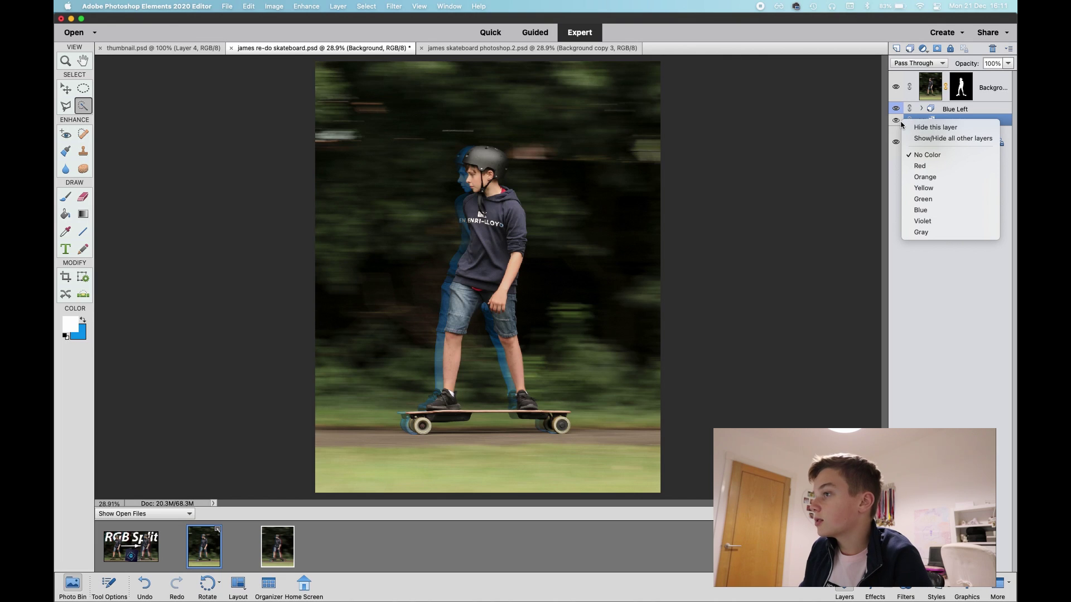
{"action": "left_click", "coordinate": [919, 166]}
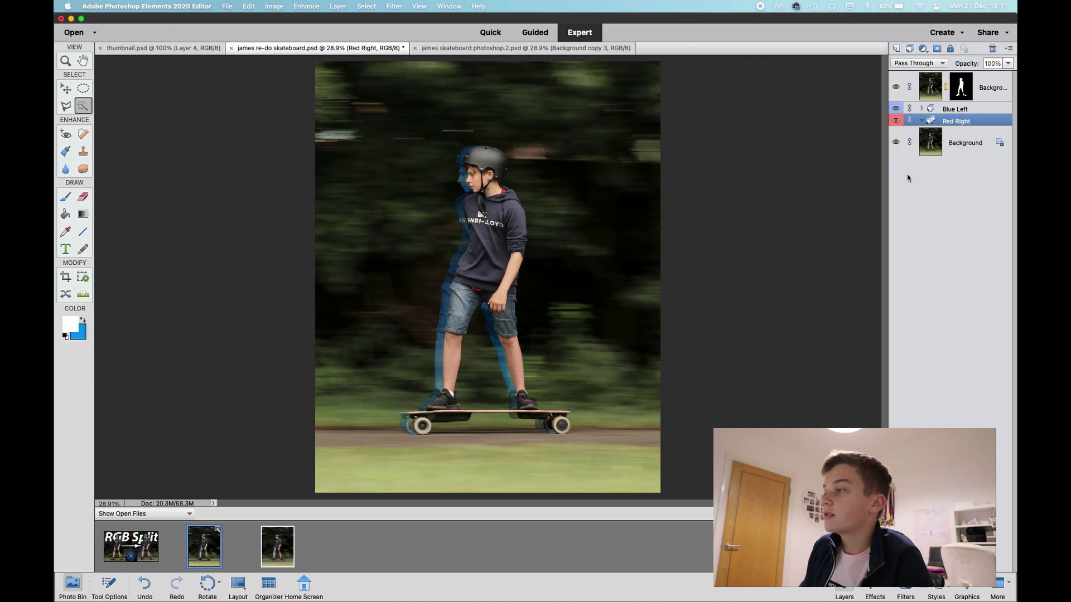
Expand the Blue Left group, duplicate the topmost masked rider layer, and move the lower copy into the Red Right group.
{"action": "left_click", "coordinate": [922, 109]}
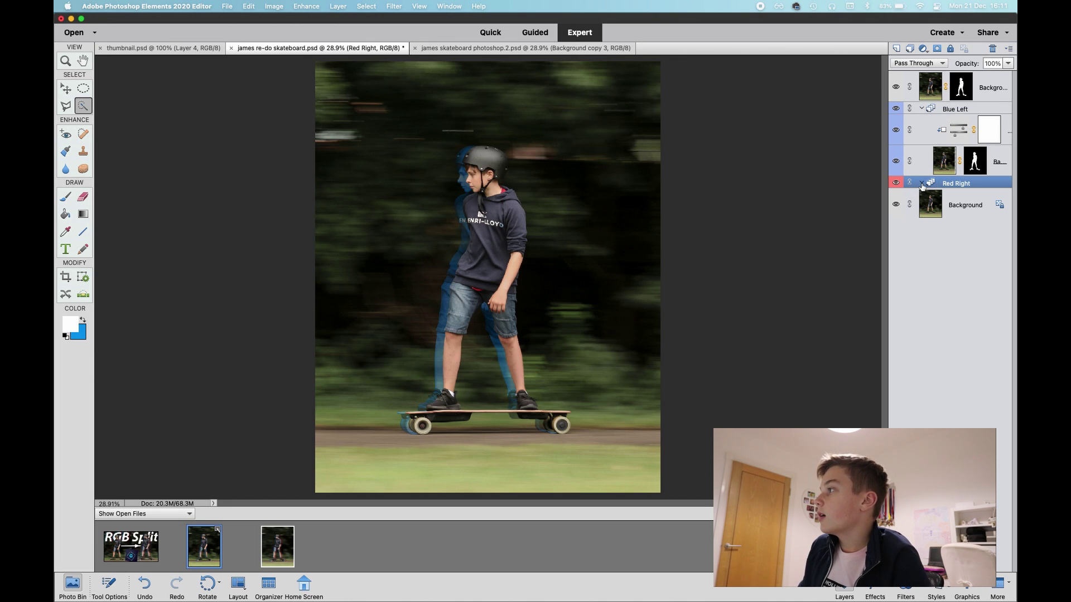
{"action": "left_click", "coordinate": [977, 91]}
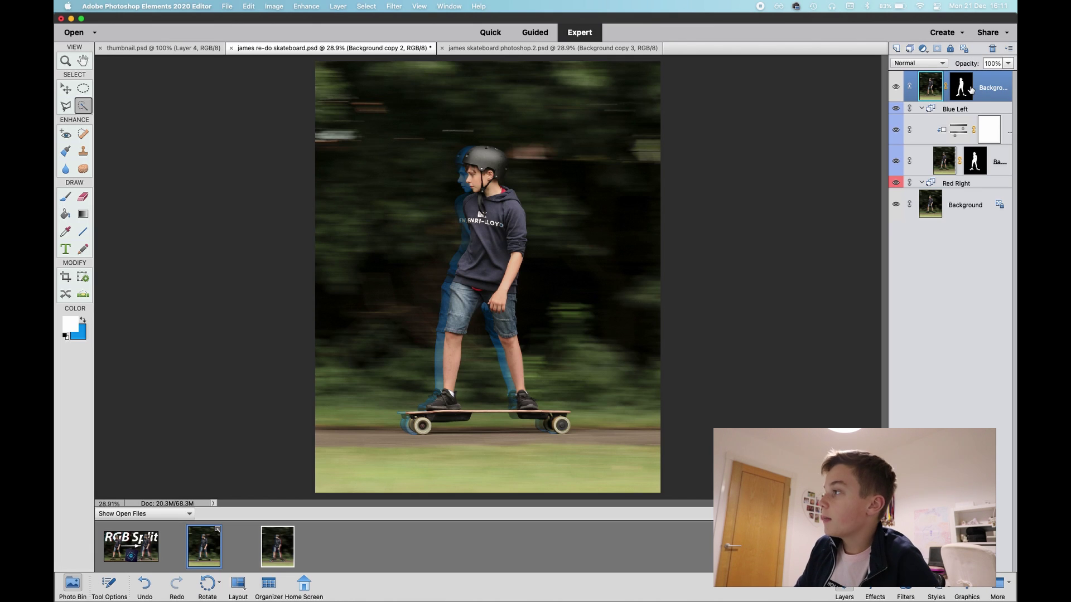
{"action": "key", "text": "super+j"}
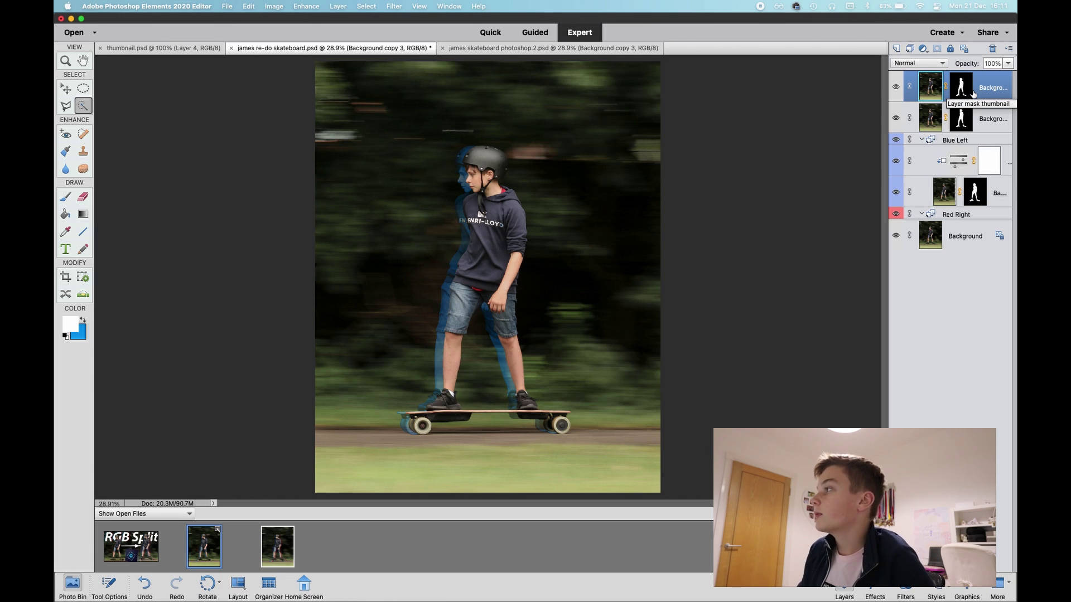
{"action": "left_click", "coordinate": [992, 119]}
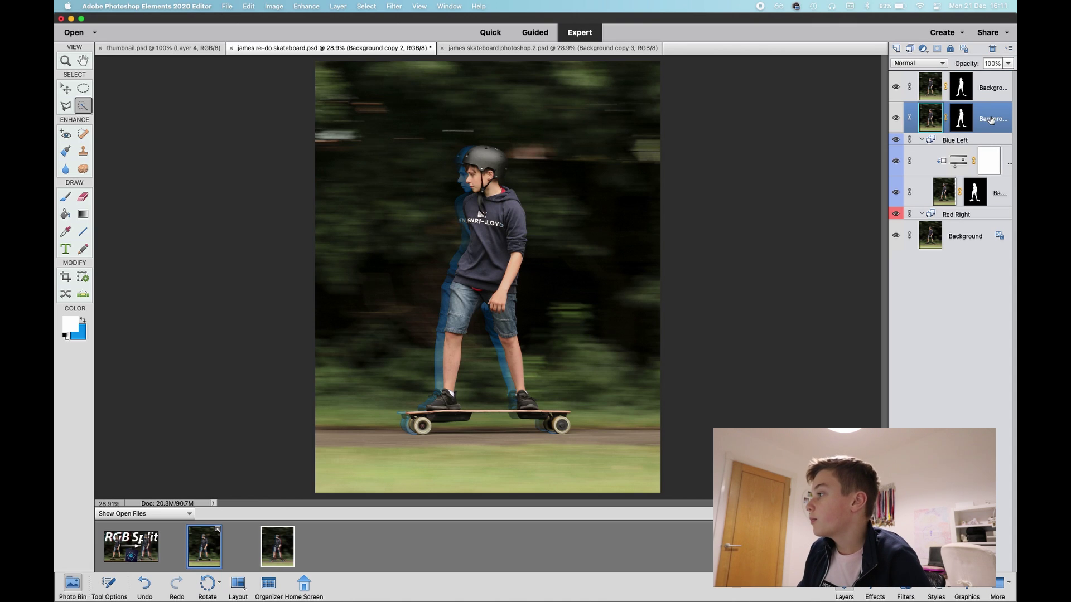
{"action": "left_click_drag", "start_coordinate": [988, 120], "coordinate": [976, 214]}
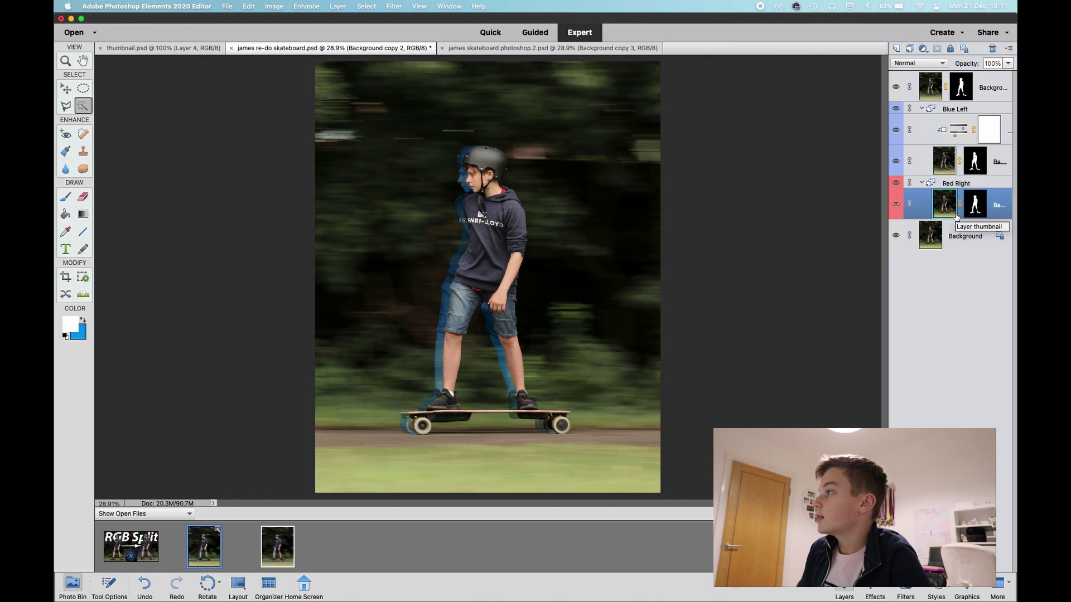
Hide the other layers, including the Blue Left group, from the Red Right rider layer, and show the Background layer again.
{"action": "right_click", "coordinate": [899, 197]}
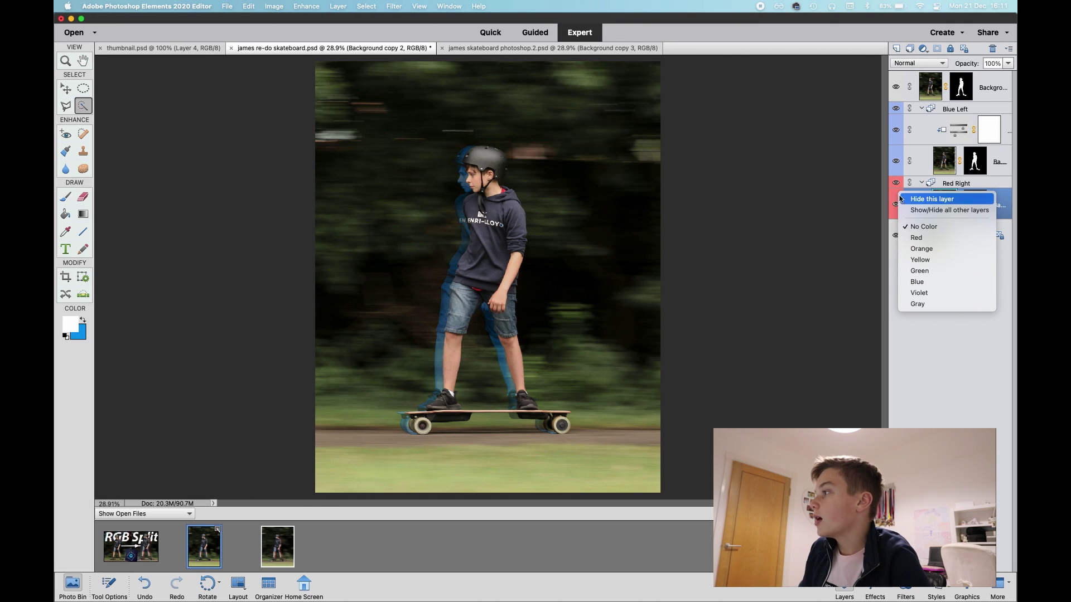
{"action": "left_click", "coordinate": [908, 210]}
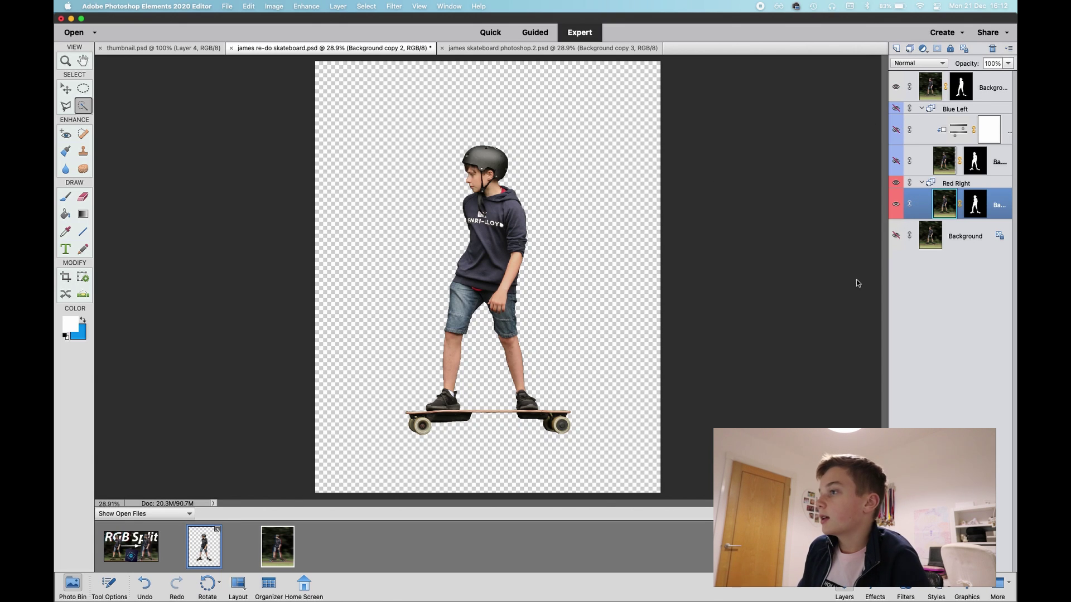
{"action": "left_click", "coordinate": [896, 236]}
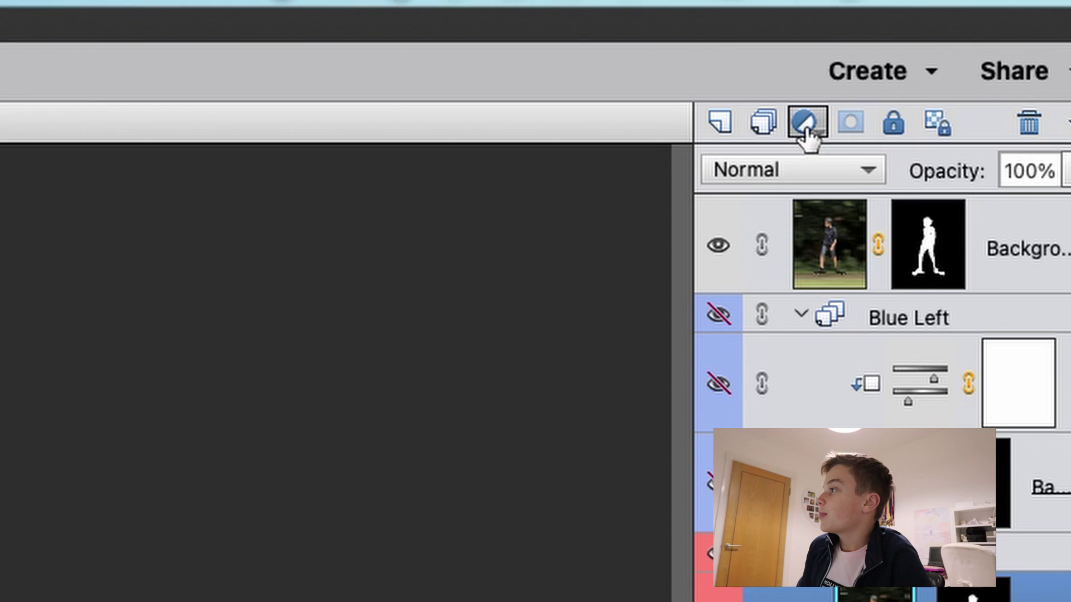
Add a Hue/Saturation adjustment layer above the masked rider layer in the Red Right group.
{"action": "left_click", "coordinate": [805, 125]}
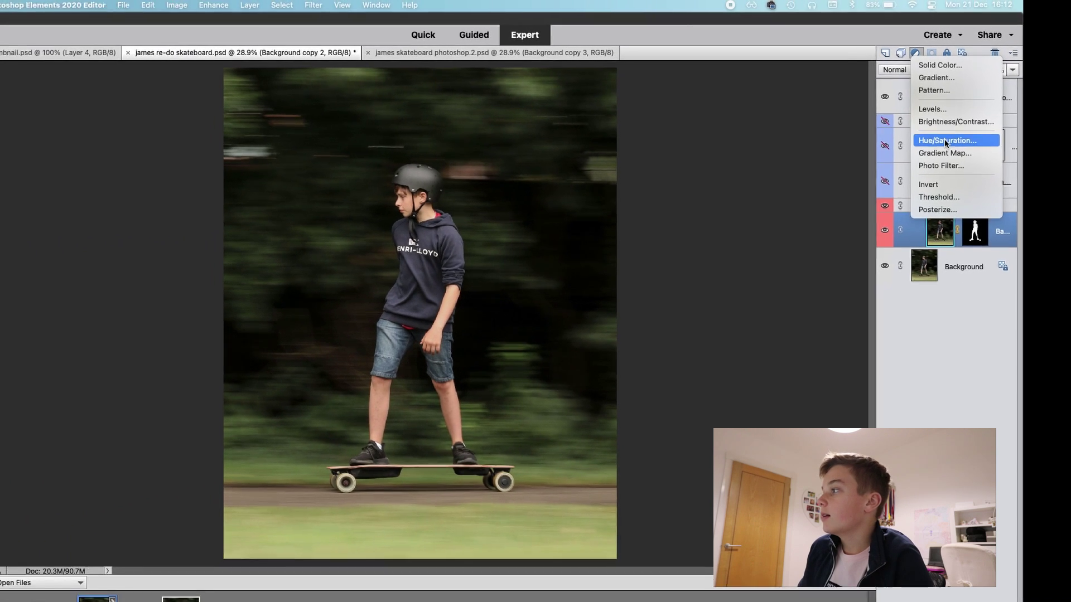
{"action": "left_click", "coordinate": [947, 141]}
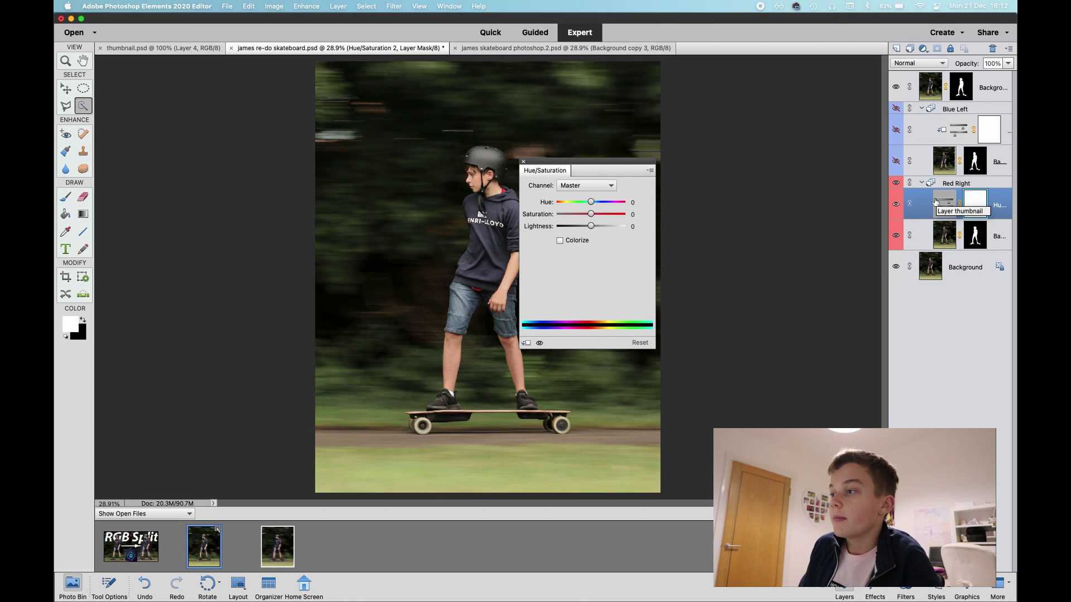
Clip the Hue/Saturation adjustment to the Red Right rider layer and enable Colorize with Hue 0 and Saturation 100.
{"action": "left_click", "coordinate": [526, 344]}
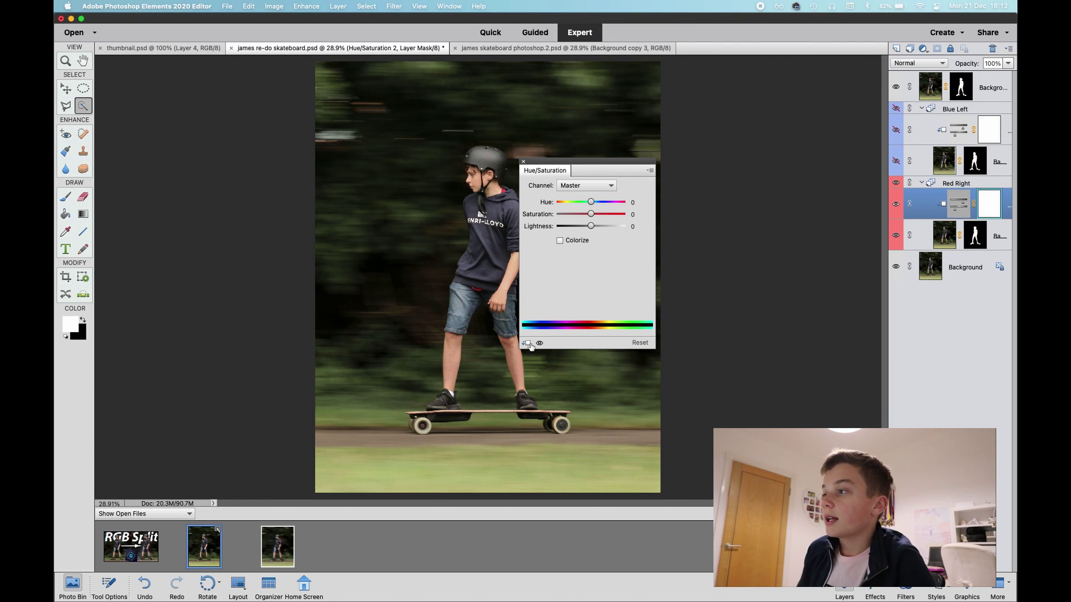
{"action": "left_click", "coordinate": [560, 241]}
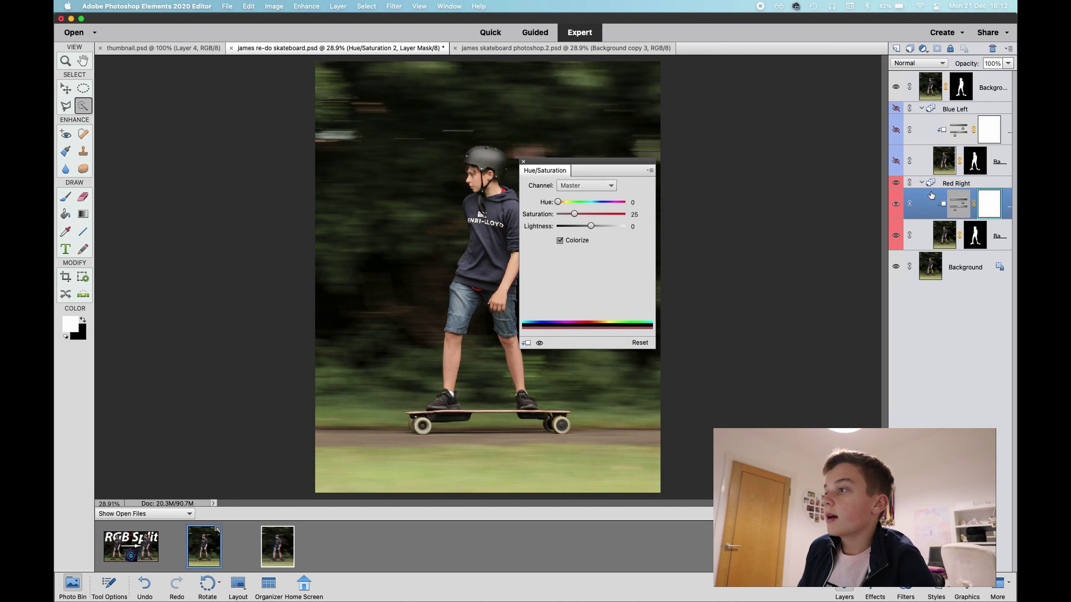
{"action": "left_click_drag", "start_coordinate": [575, 215], "coordinate": [683, 222]}
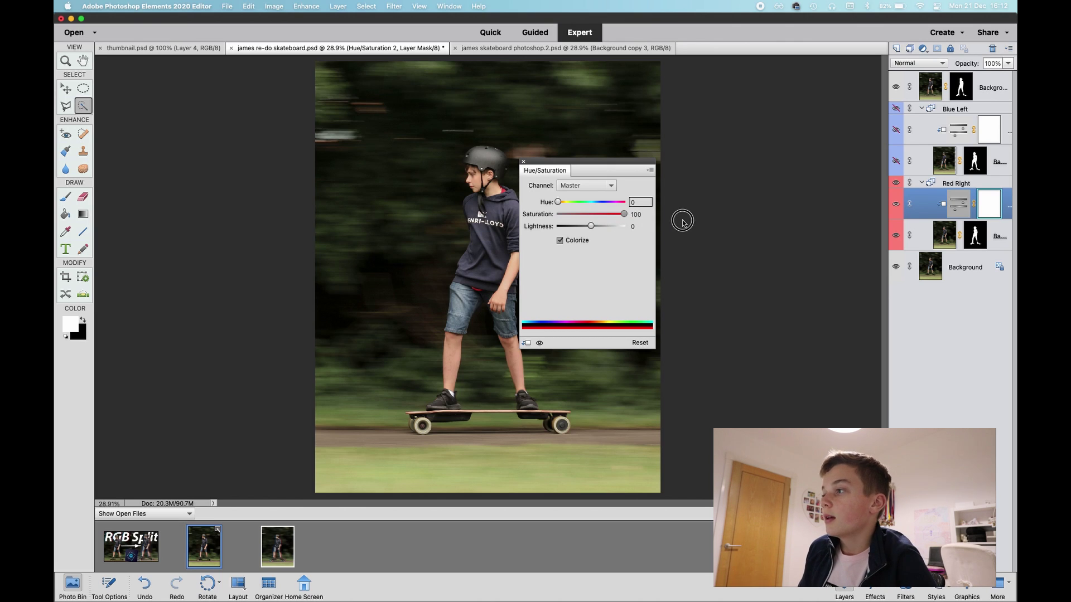
Hide the topmost rider layer and the Background layer so only the red rider copy shows, with the adjustment settings clear of the photo.
{"action": "left_click", "coordinate": [896, 88]}
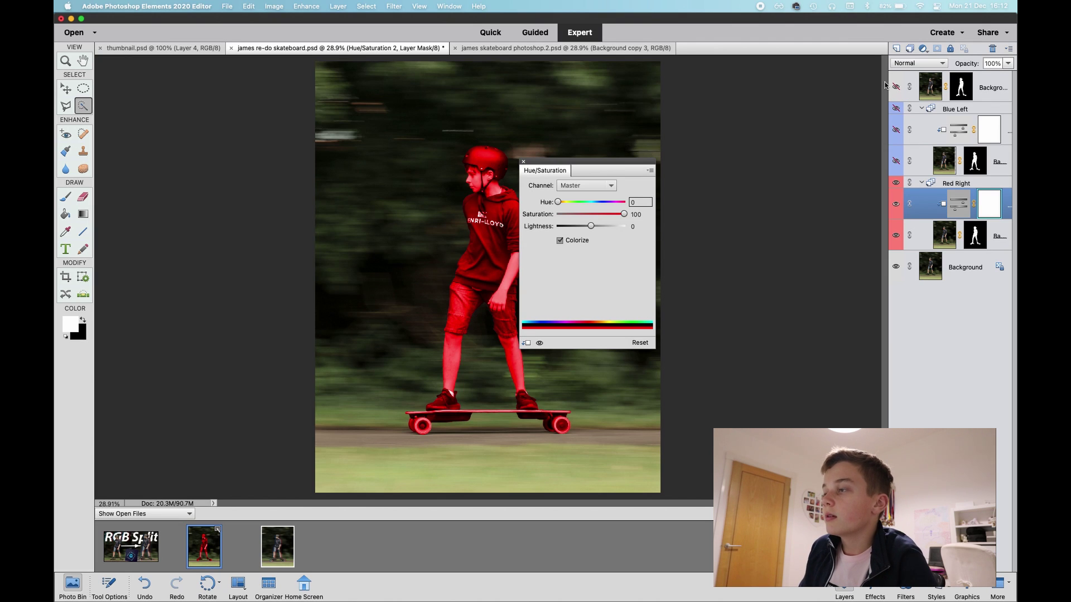
{"action": "left_click_drag", "start_coordinate": [580, 162], "coordinate": [737, 107]}
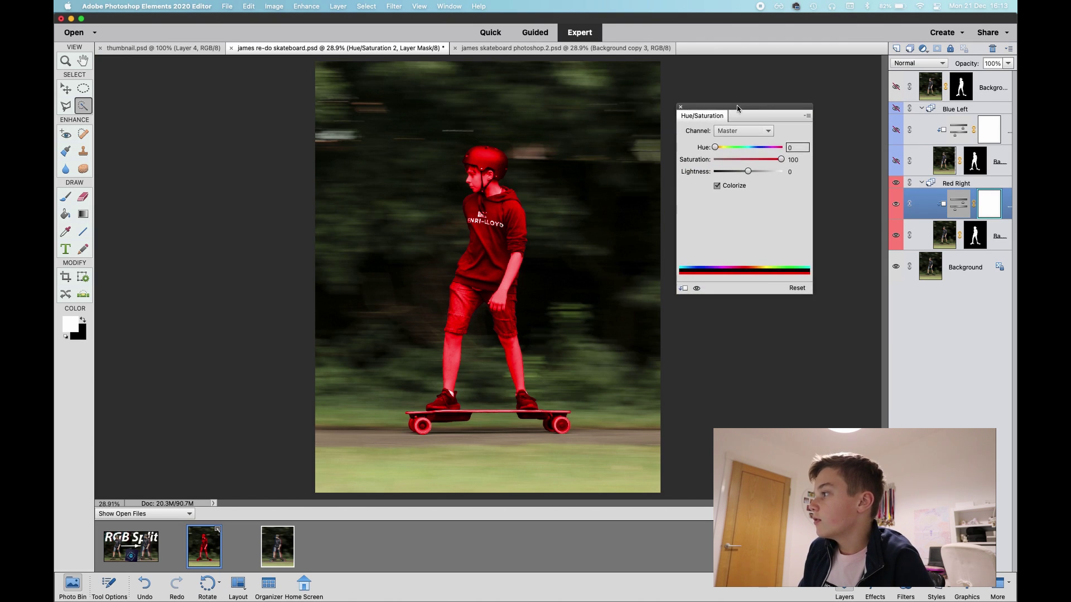
{"action": "left_click", "coordinate": [896, 268]}
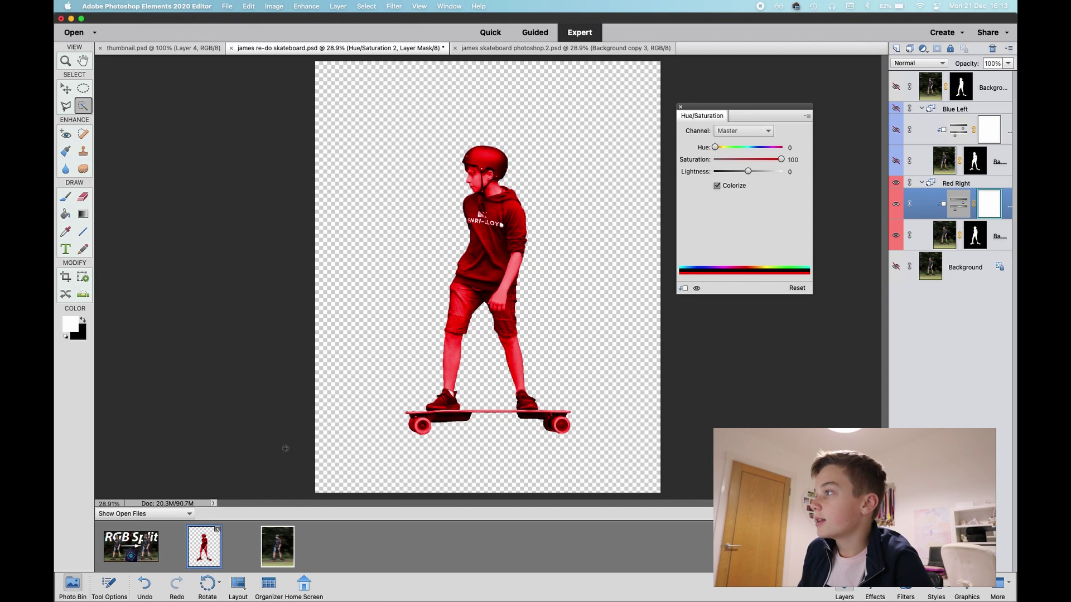
Set the red adjustment's Lightness to +3, compare the red rider with and without the Background, and close the adjustment settings.
{"action": "left_click_drag", "start_coordinate": [782, 160], "coordinate": [749, 186]}
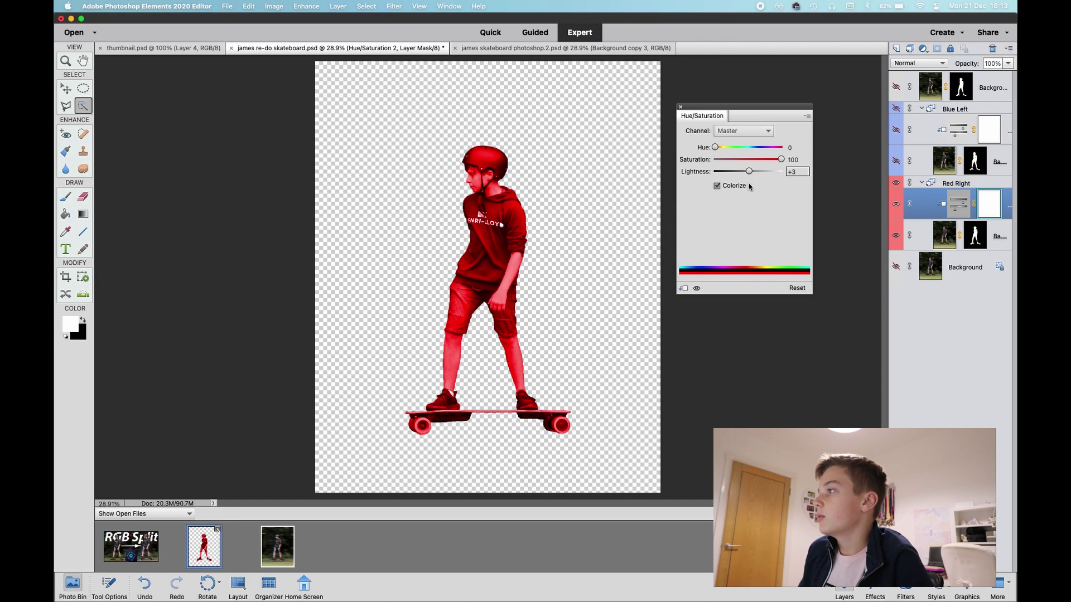
{"action": "left_click", "coordinate": [897, 266]}
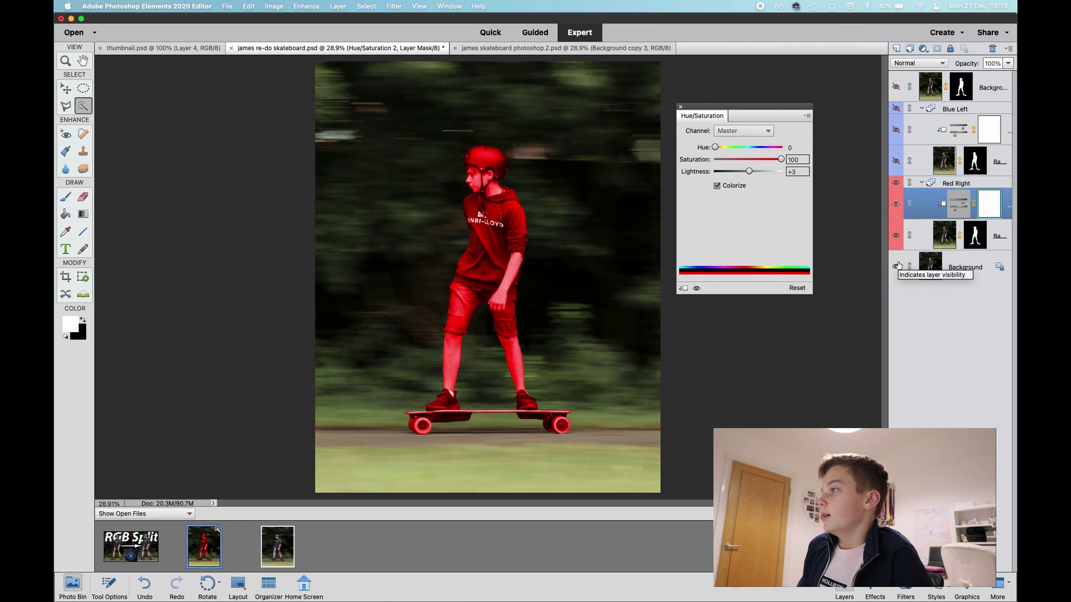
{"action": "left_click", "coordinate": [897, 266]}
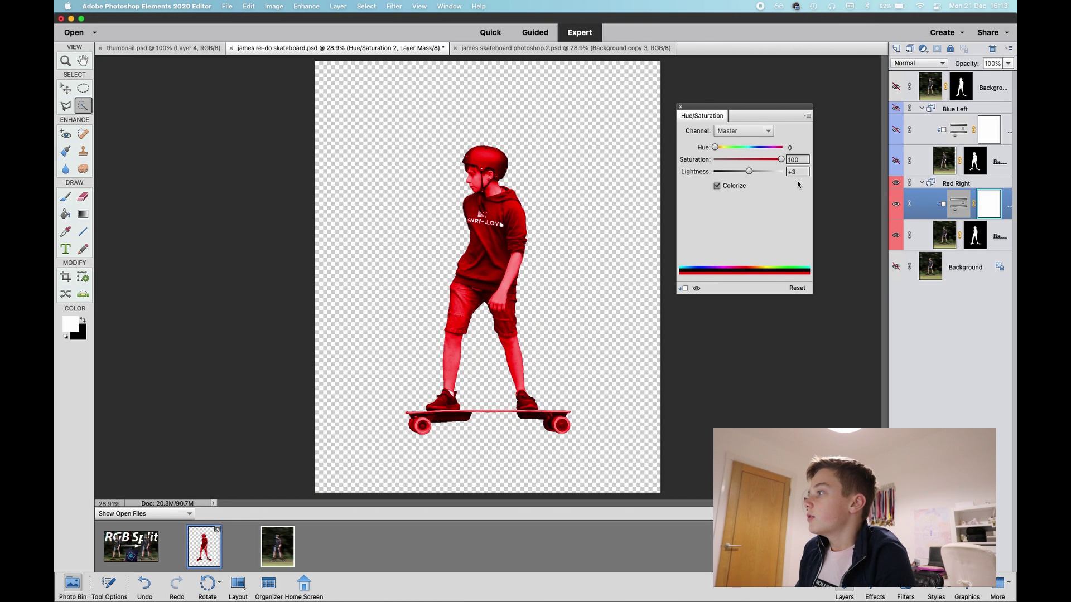
{"action": "left_click", "coordinate": [681, 107]}
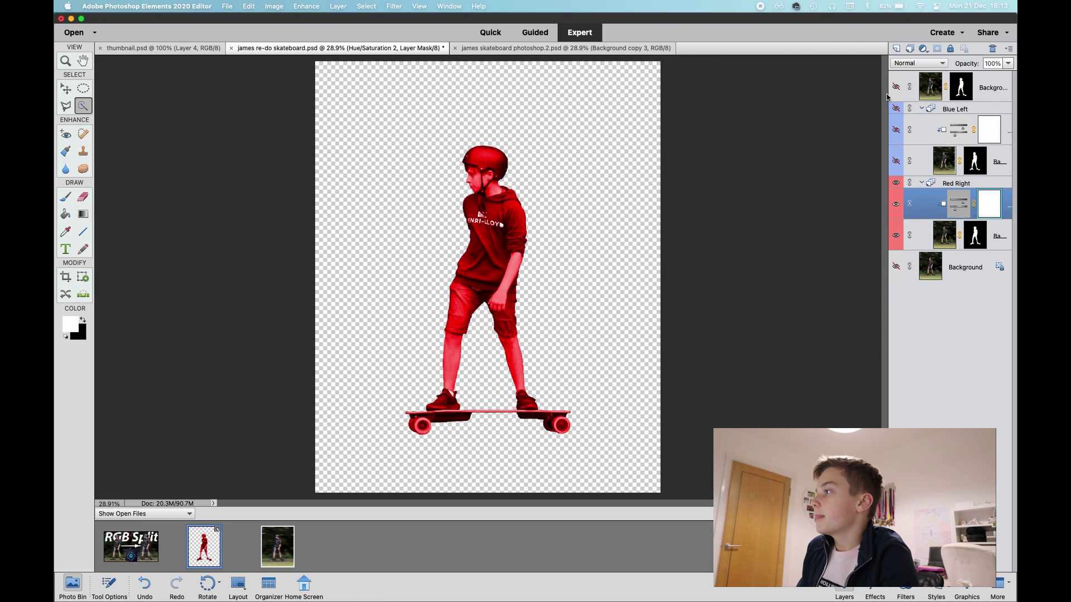
Show the topmost rider layer, the Blue Left group with both its layers, and the Background layer.
{"action": "left_click", "coordinate": [895, 88]}
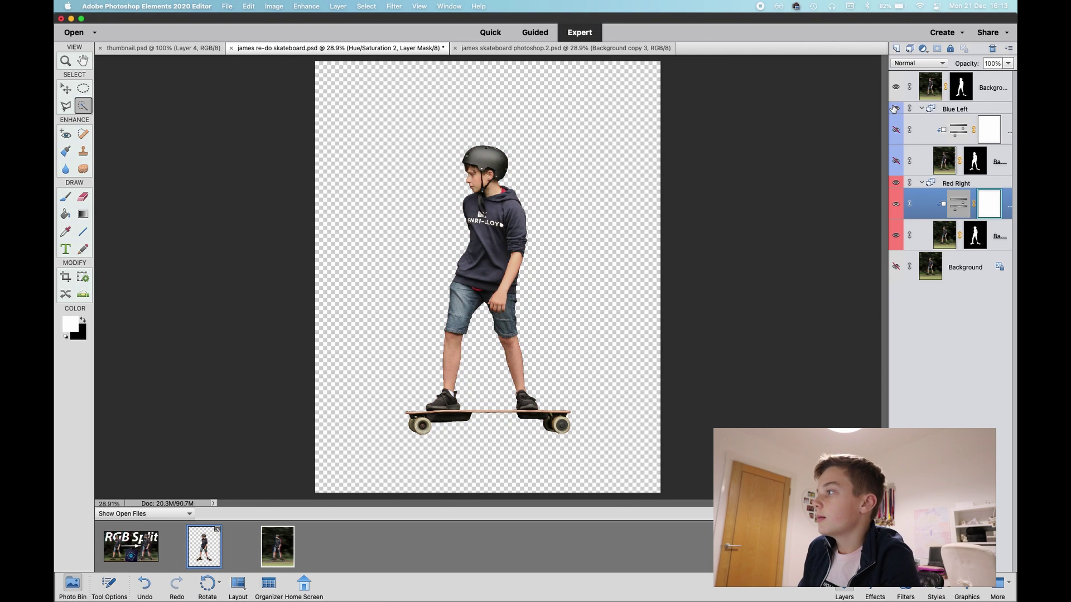
{"action": "left_click", "coordinate": [896, 130]}
{"action": "left_click", "coordinate": [895, 162]}
{"action": "left_click", "coordinate": [896, 161]}
{"action": "left_click", "coordinate": [895, 267]}
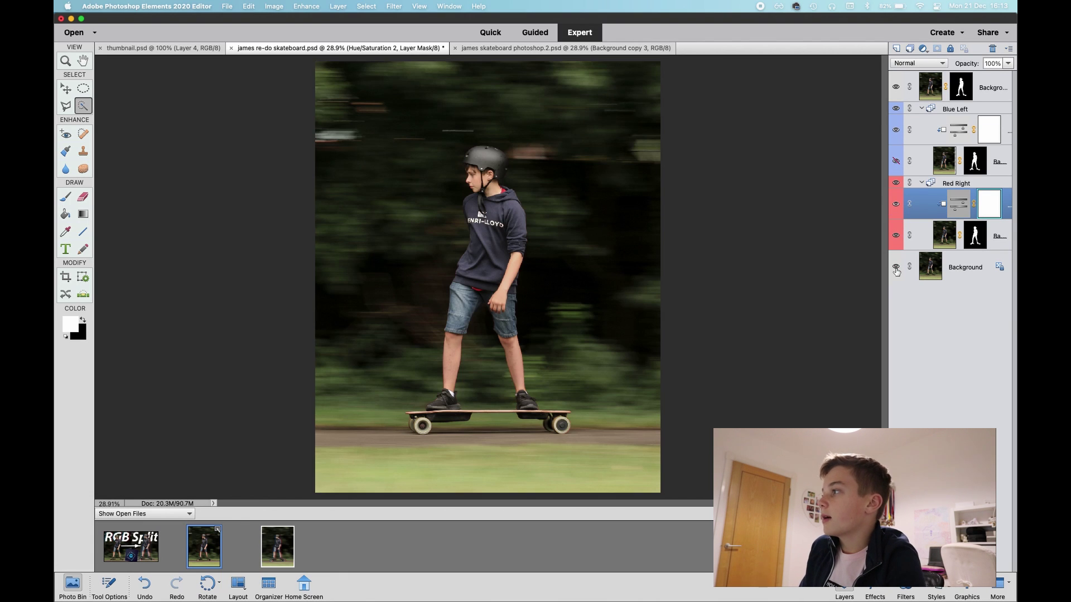
{"action": "left_click", "coordinate": [896, 161]}
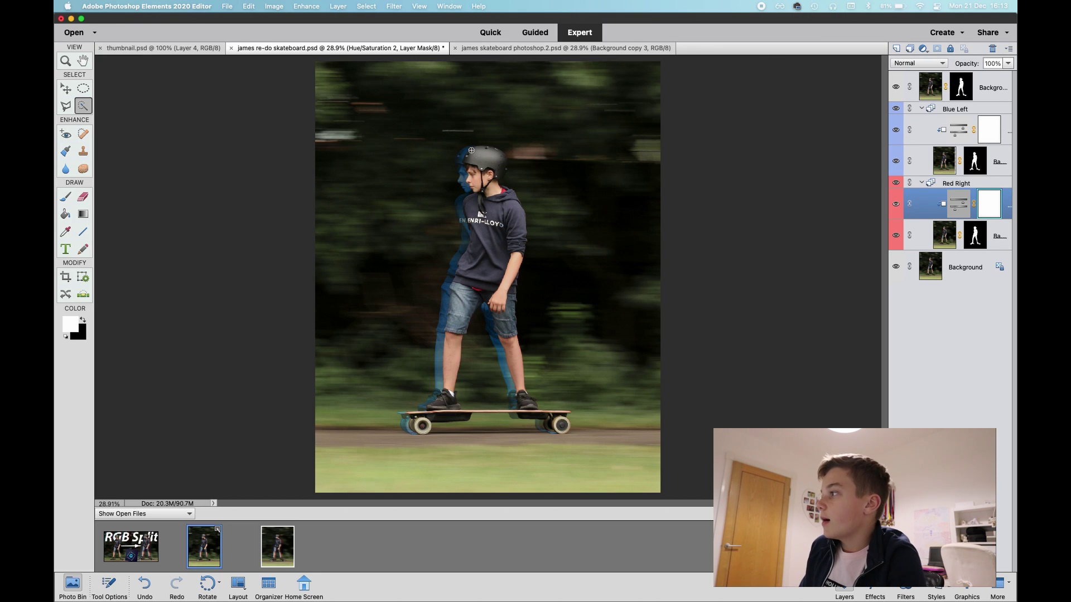
Try to move the rider copy in the Red Right group slightly to the right with the Move tool.
{"action": "left_click", "coordinate": [940, 241]}
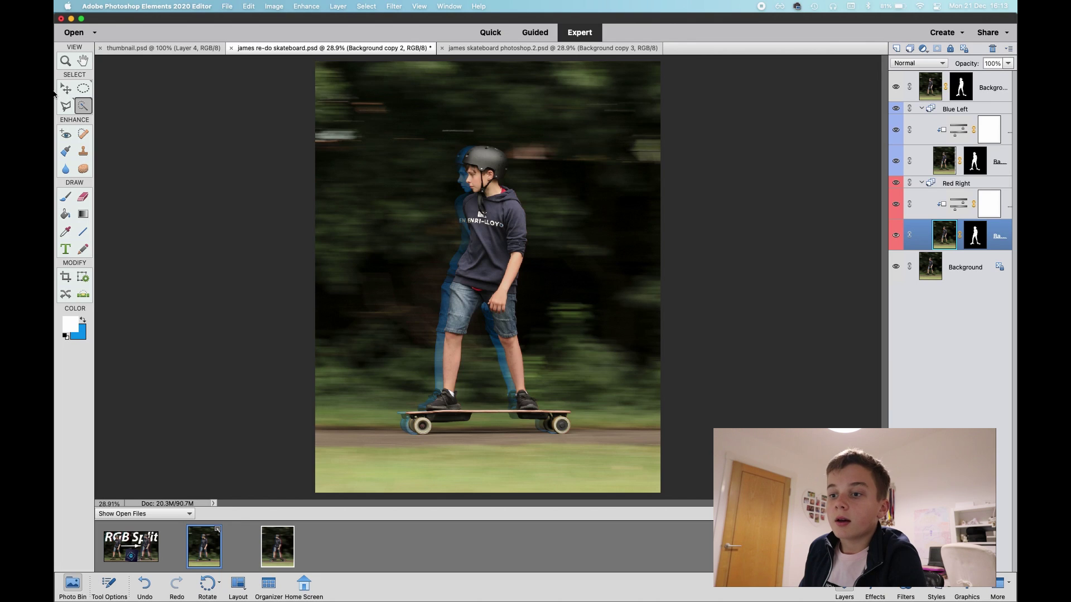
{"action": "left_click", "coordinate": [65, 89]}
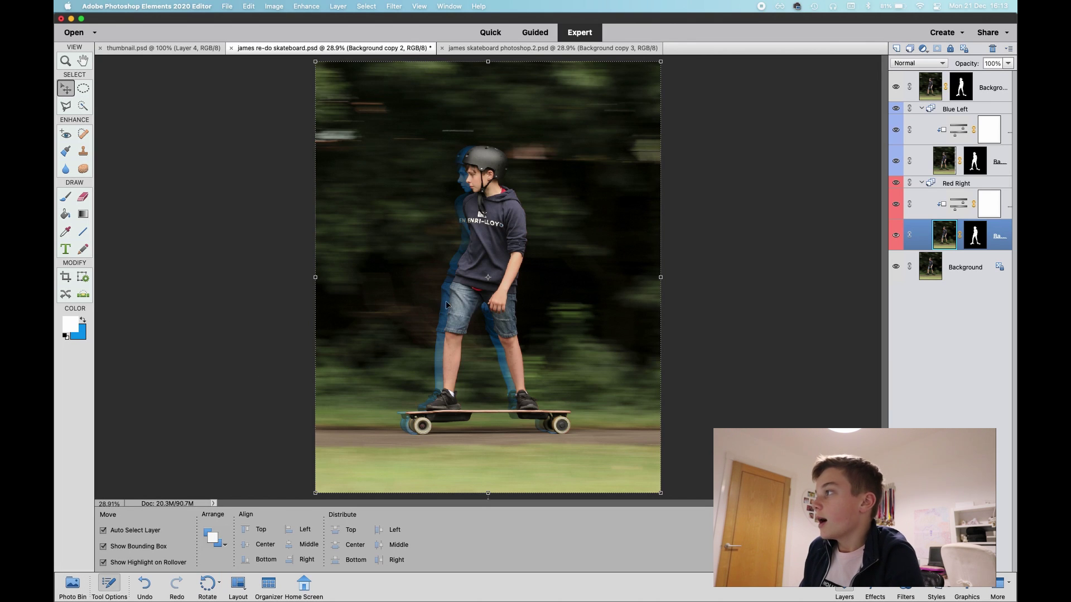
{"action": "right_click", "coordinate": [896, 227]}
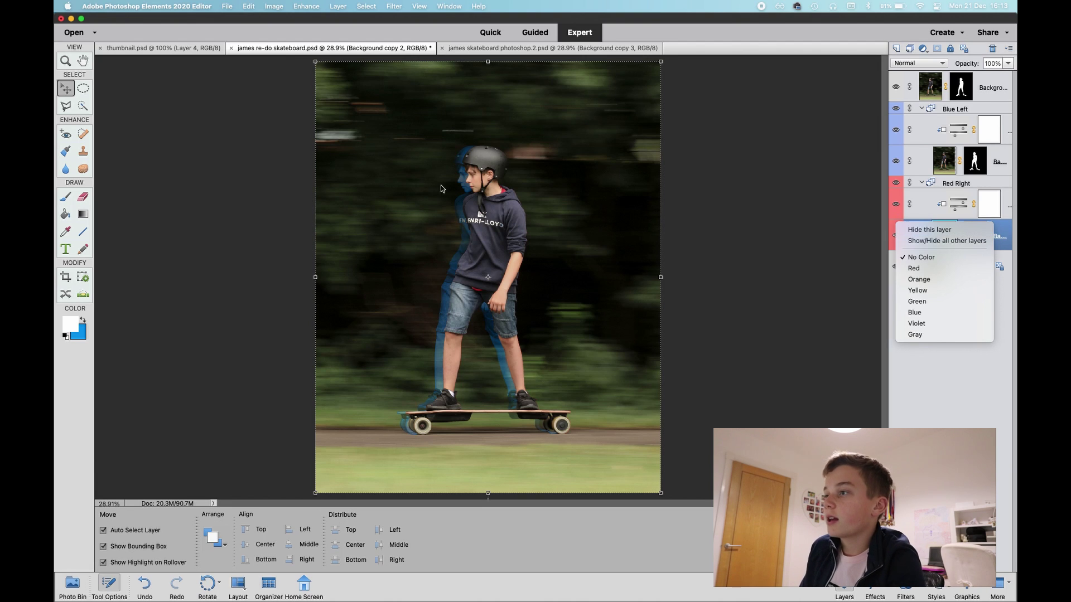
{"action": "left_click", "coordinate": [585, 124]}
{"action": "mouse_move", "coordinate": [520, 239]}
{"action": "left_mouse_down"}
{"action": "mouse_move", "coordinate": [539, 234]}
{"action": "mouse_move", "coordinate": [526, 240]}
{"action": "left_mouse_up"}
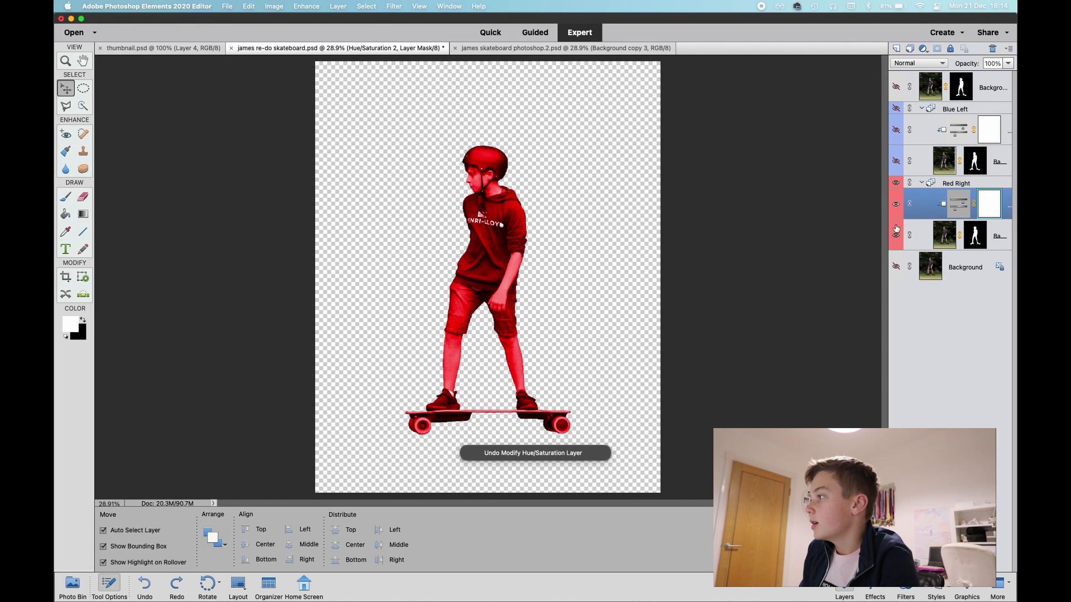
Shift the red rider copy slightly to the right and show the topmost rider layer over it.
{"action": "left_click", "coordinate": [924, 230]}
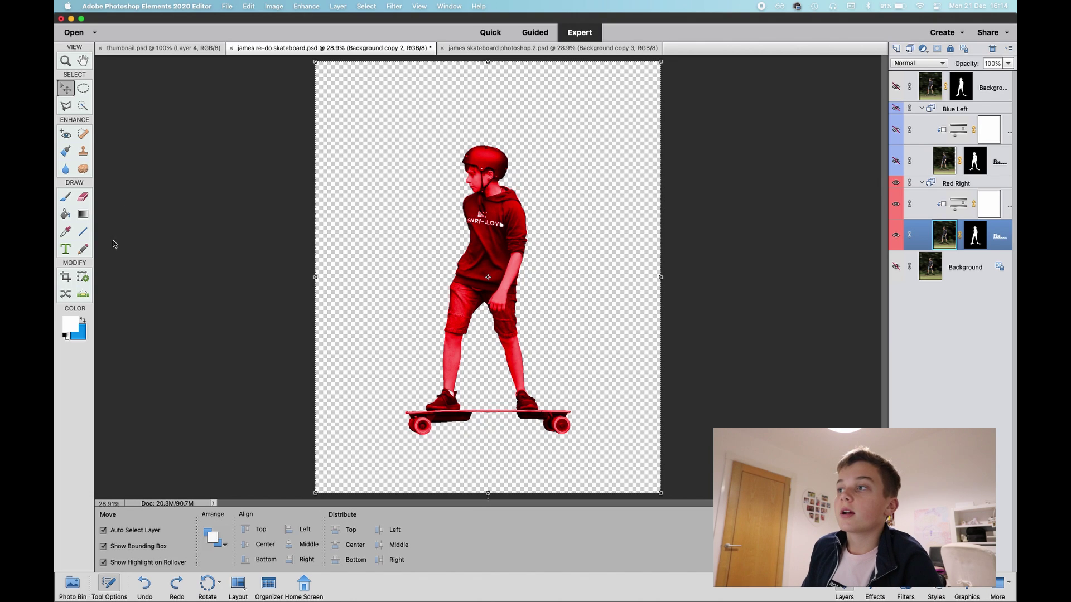
{"action": "left_click_drag", "start_coordinate": [487, 284], "coordinate": [496, 282]}
{"action": "left_click", "coordinate": [897, 87]}
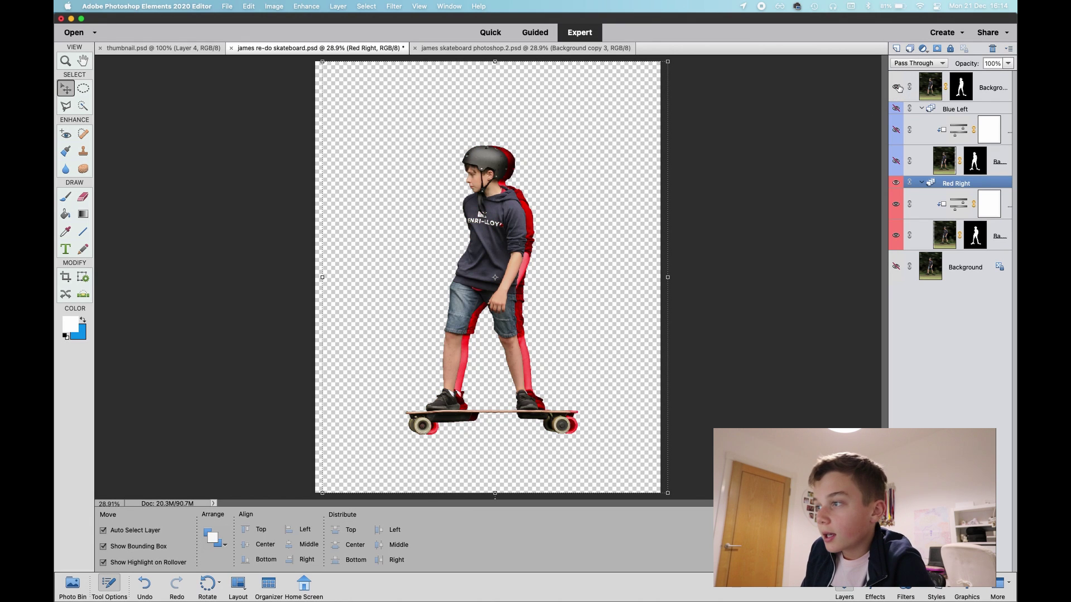
{"action": "left_click_drag", "start_coordinate": [501, 293], "coordinate": [502, 293]}
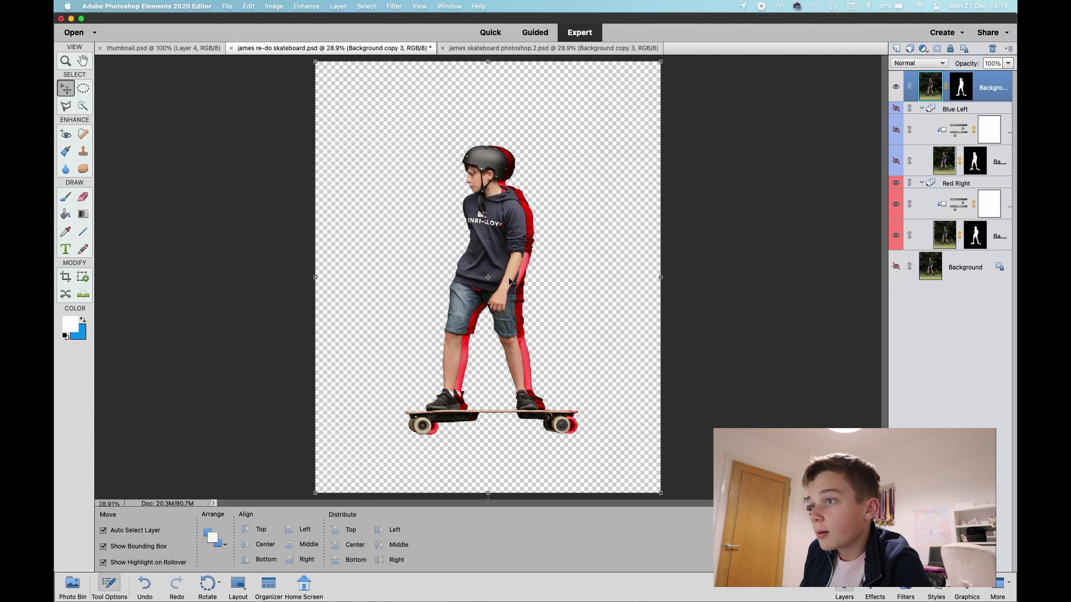
{"action": "left_click_drag", "start_coordinate": [516, 231], "coordinate": [521, 235]}
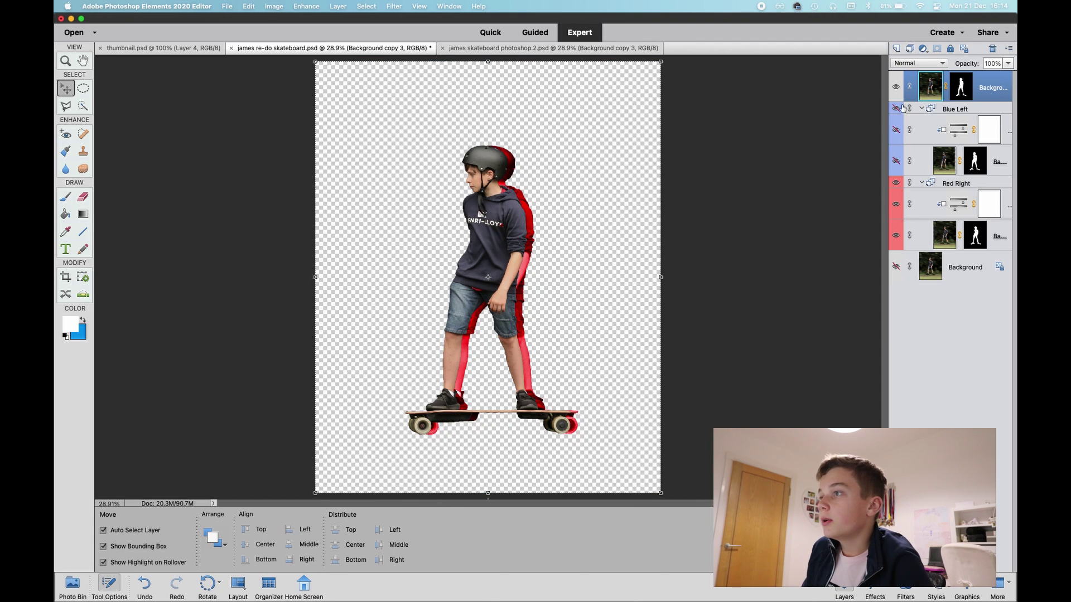
Make the Blue Left group, its adjustment and rider layers, and the Background layer visible again.
{"action": "left_click", "coordinate": [896, 129]}
{"action": "left_click", "coordinate": [896, 161]}
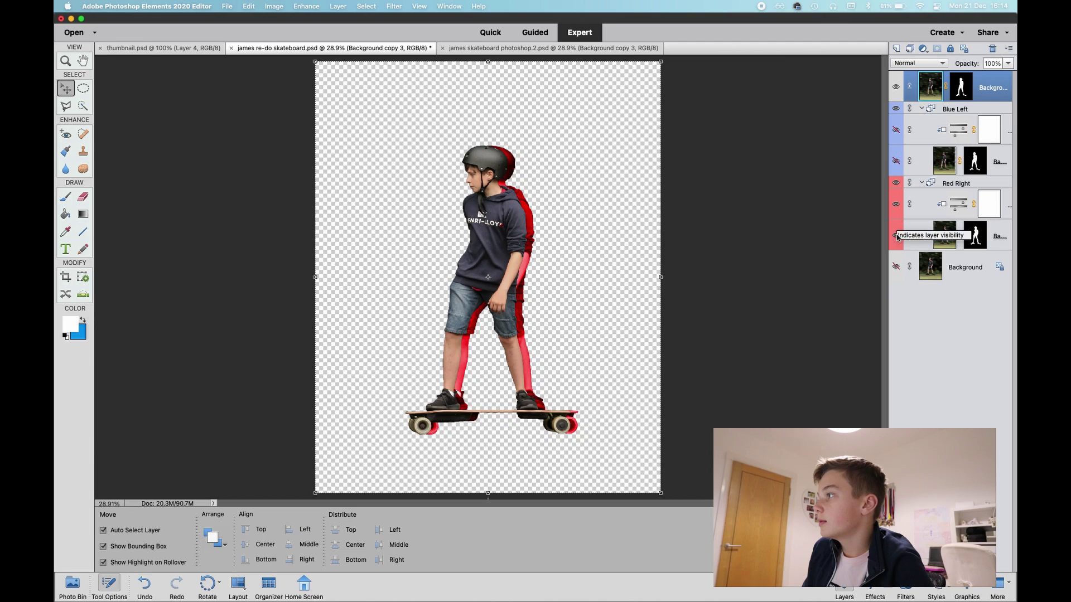
{"action": "left_click", "coordinate": [897, 162]}
{"action": "left_click", "coordinate": [896, 162]}
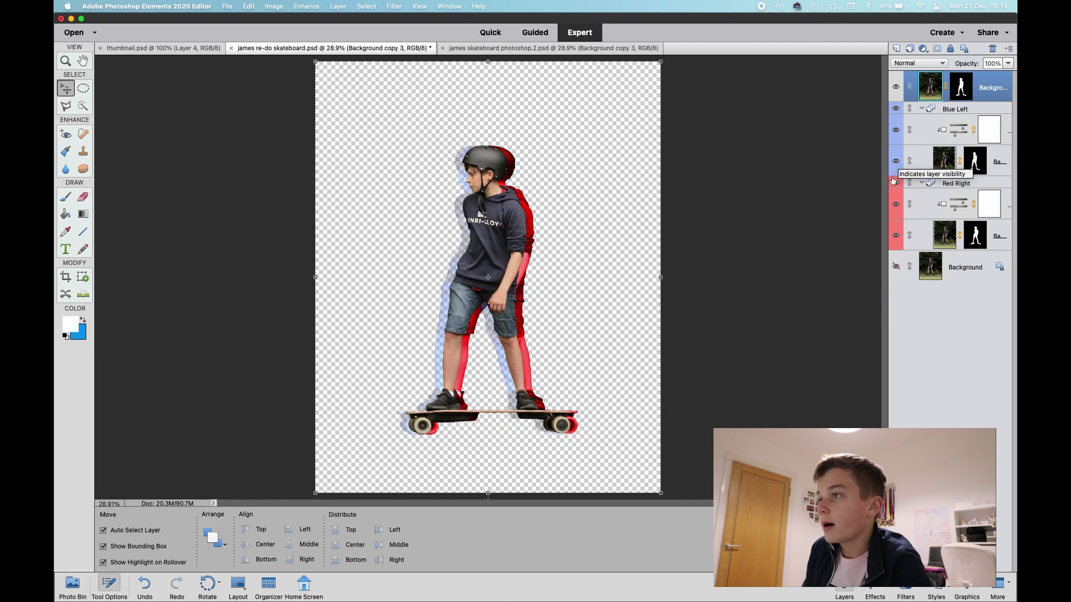
{"action": "left_click", "coordinate": [896, 266]}
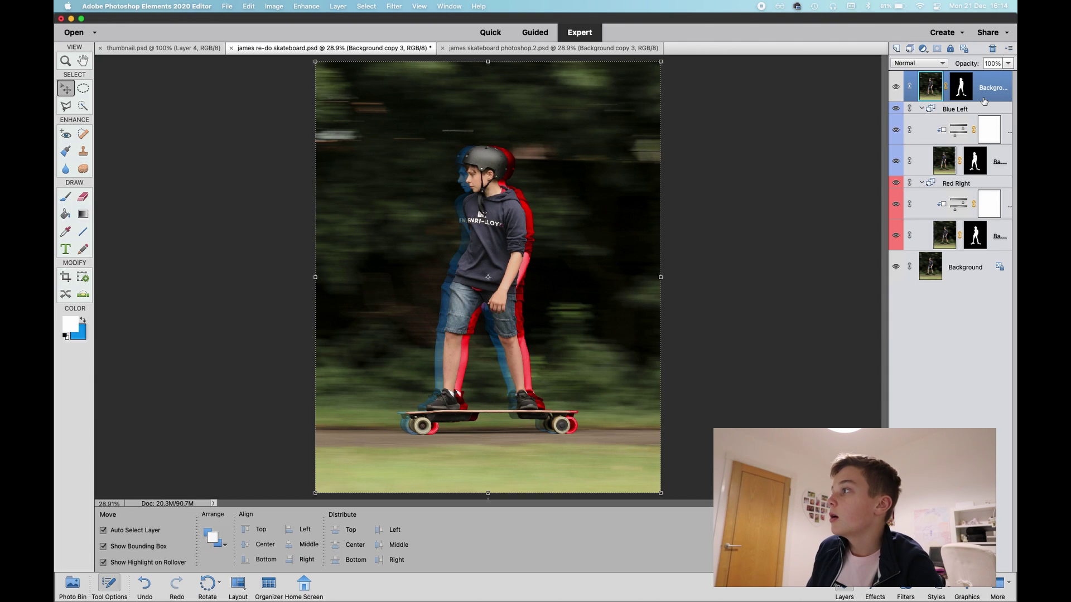
Examine how the blue and red copies overlap by temporarily hiding the topmost rider layer and the Background.
{"action": "left_click", "coordinate": [895, 89]}
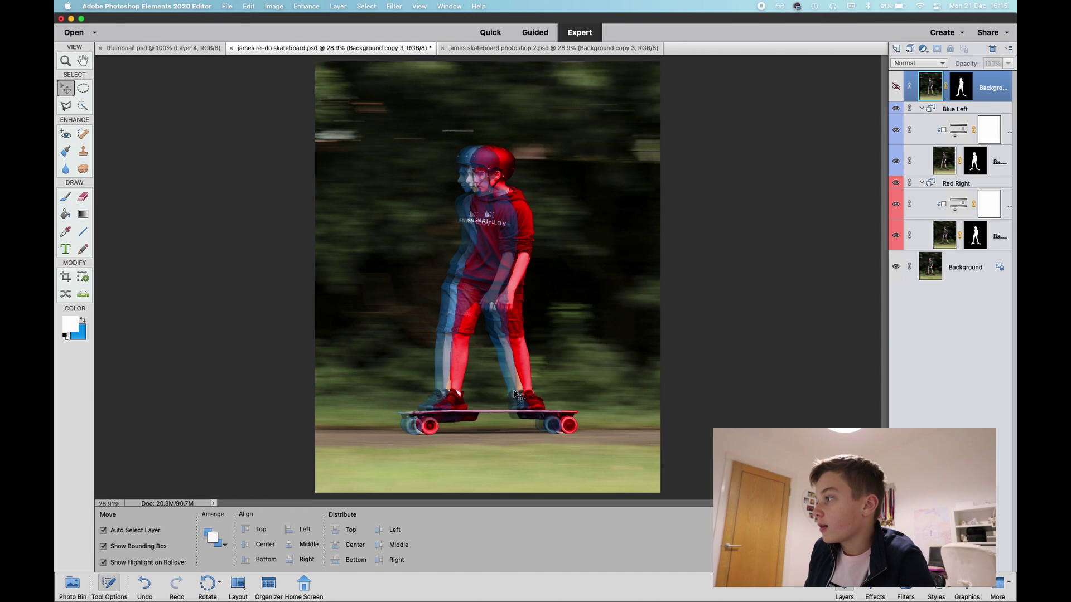
{"action": "left_click", "coordinate": [895, 267]}
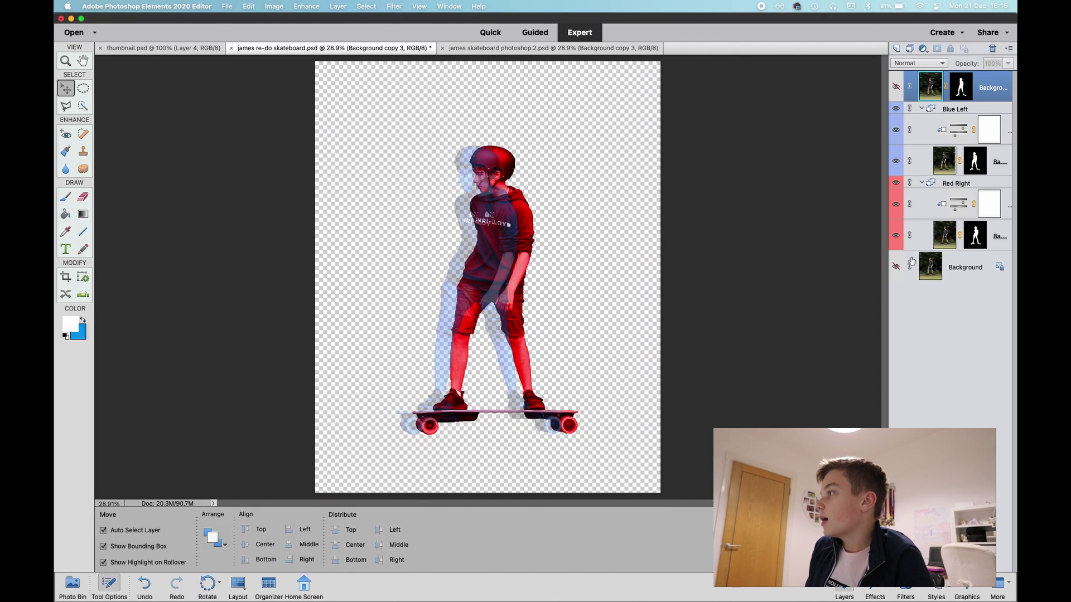
{"action": "left_click", "coordinate": [897, 268]}
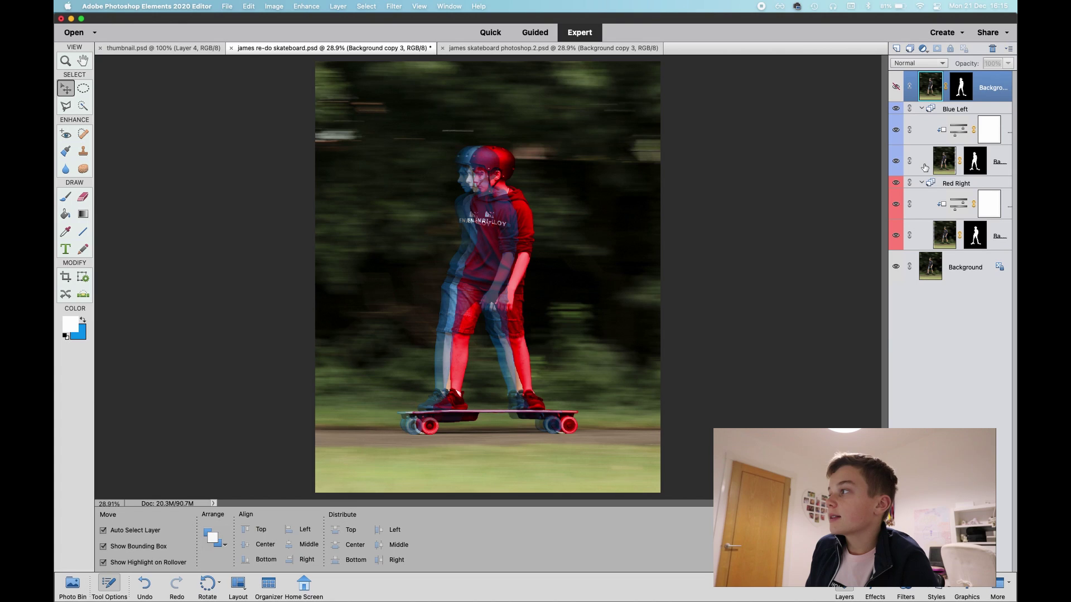
{"action": "left_click", "coordinate": [895, 87]}
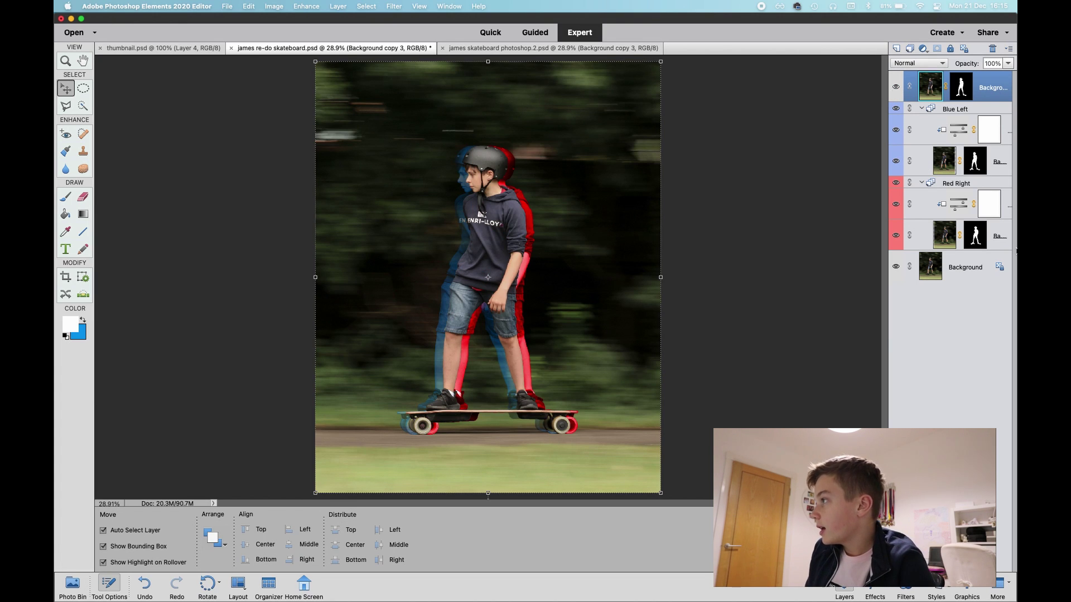
Check the Blue Left rider layer's opacity and set the Red Right rider layer's opacity to 40% to match.
{"action": "left_click", "coordinate": [928, 241]}
{"action": "left_click", "coordinate": [925, 162]}
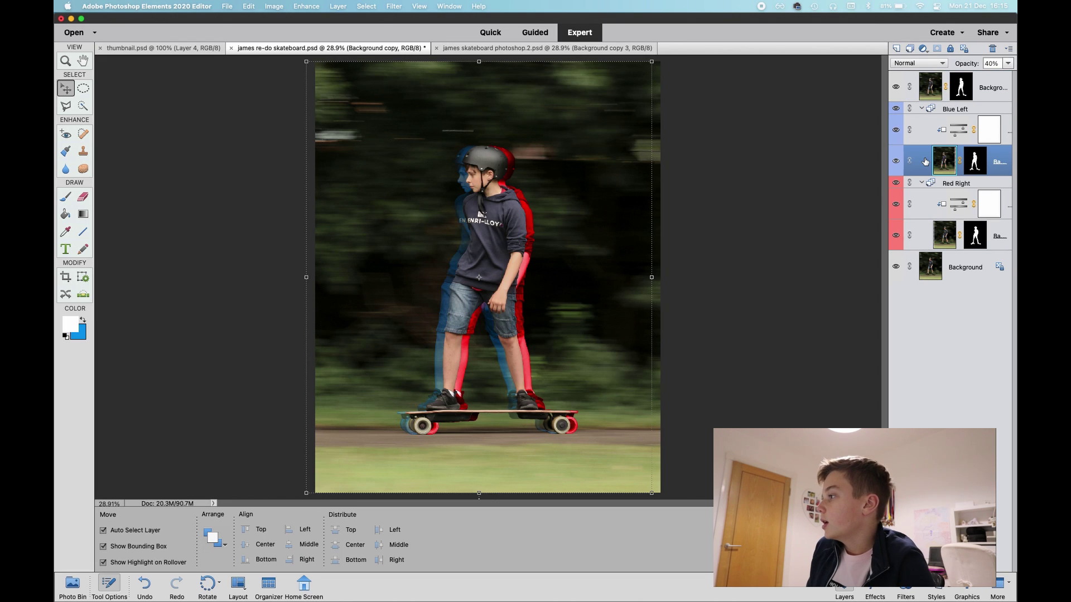
{"action": "left_click", "coordinate": [923, 245]}
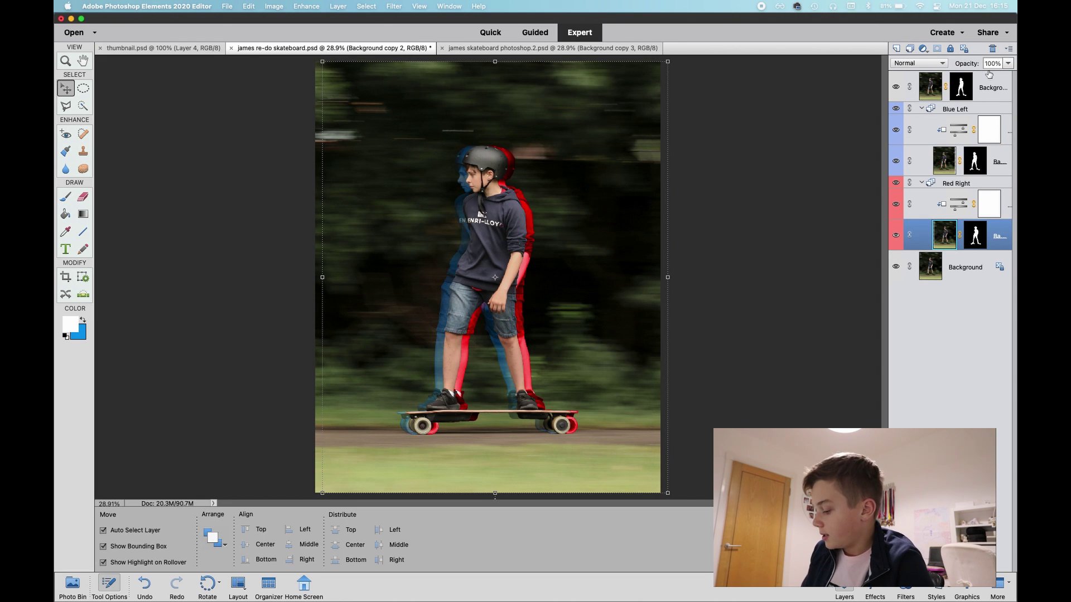
{"action": "type", "text": "40"}
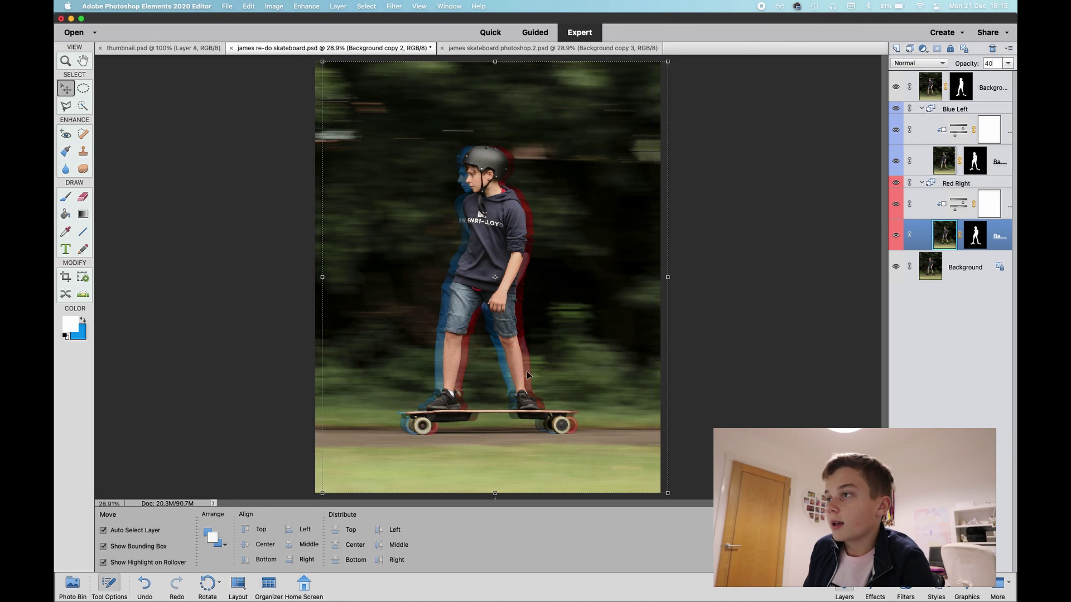
{"action": "left_click", "coordinate": [750, 286]}
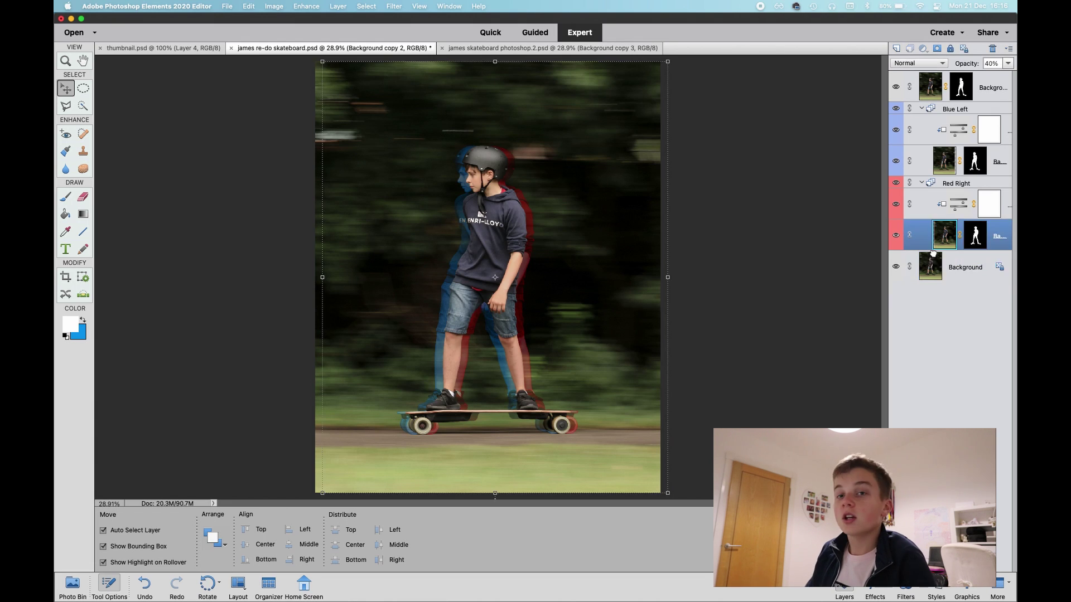
Review the Background and Red Right layers, toggling the red Hue/Saturation adjustment off and on to compare its effect on the rider copy.
{"action": "left_click", "coordinate": [932, 261]}
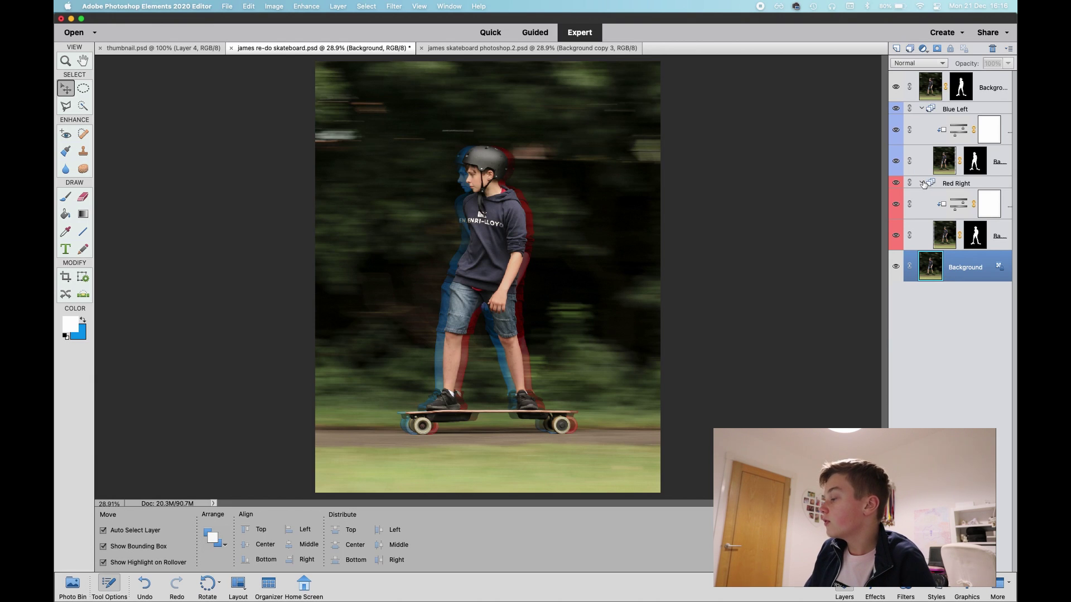
{"action": "left_click", "coordinate": [933, 240]}
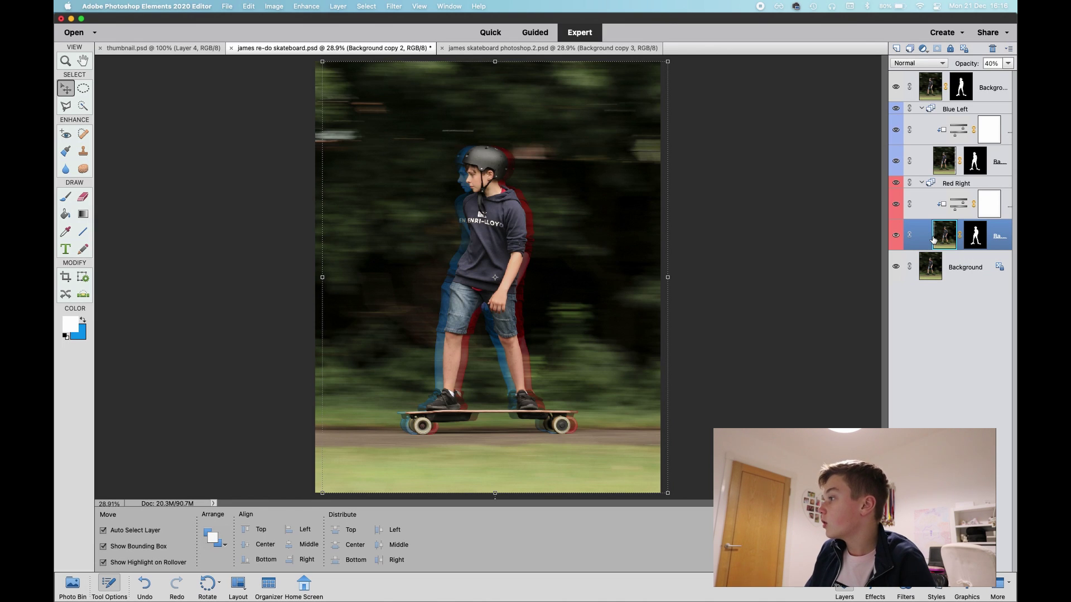
{"action": "left_click", "coordinate": [928, 207]}
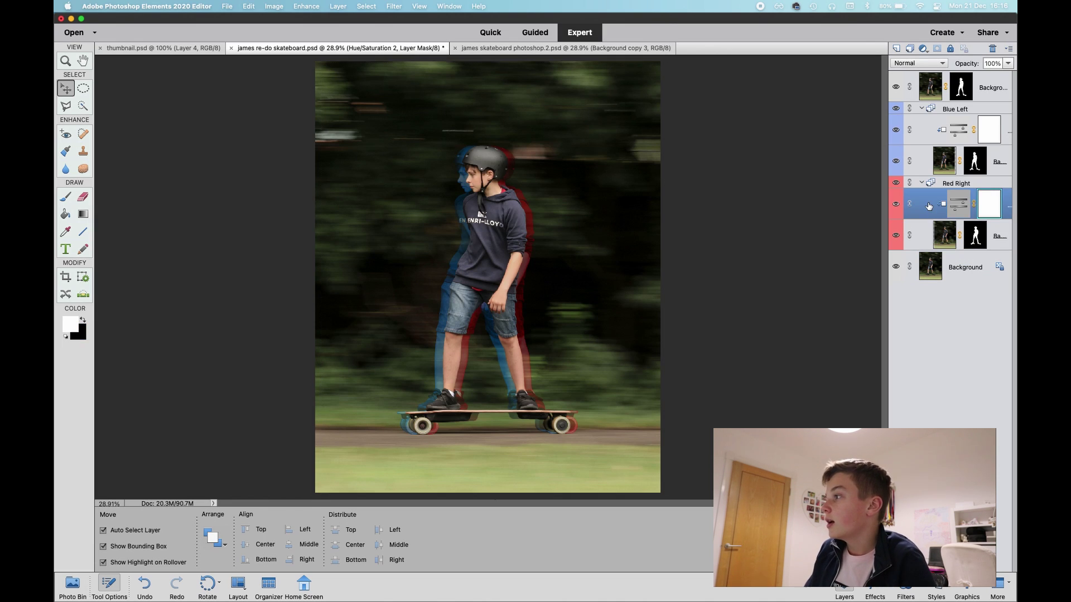
{"action": "left_click", "coordinate": [895, 204]}
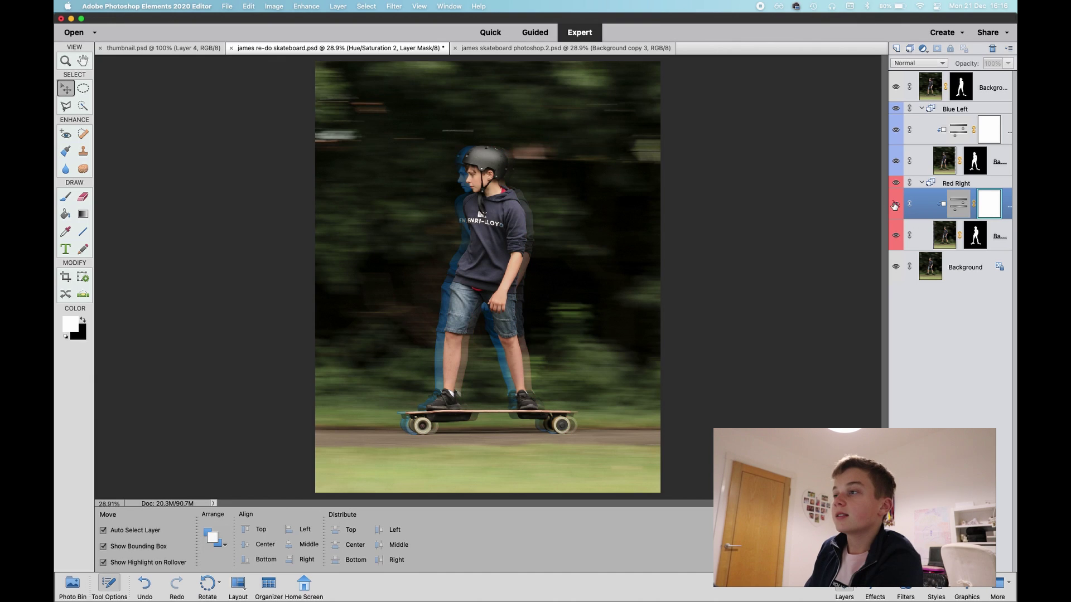
{"action": "left_click", "coordinate": [895, 204]}
{"action": "left_click", "coordinate": [895, 205]}
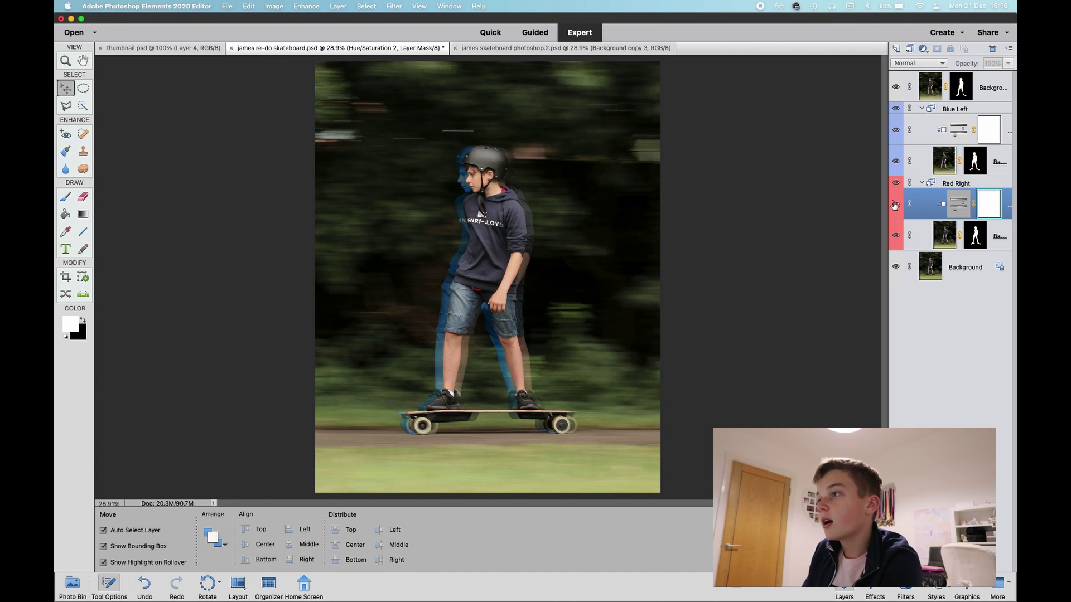
{"action": "left_click", "coordinate": [894, 204]}
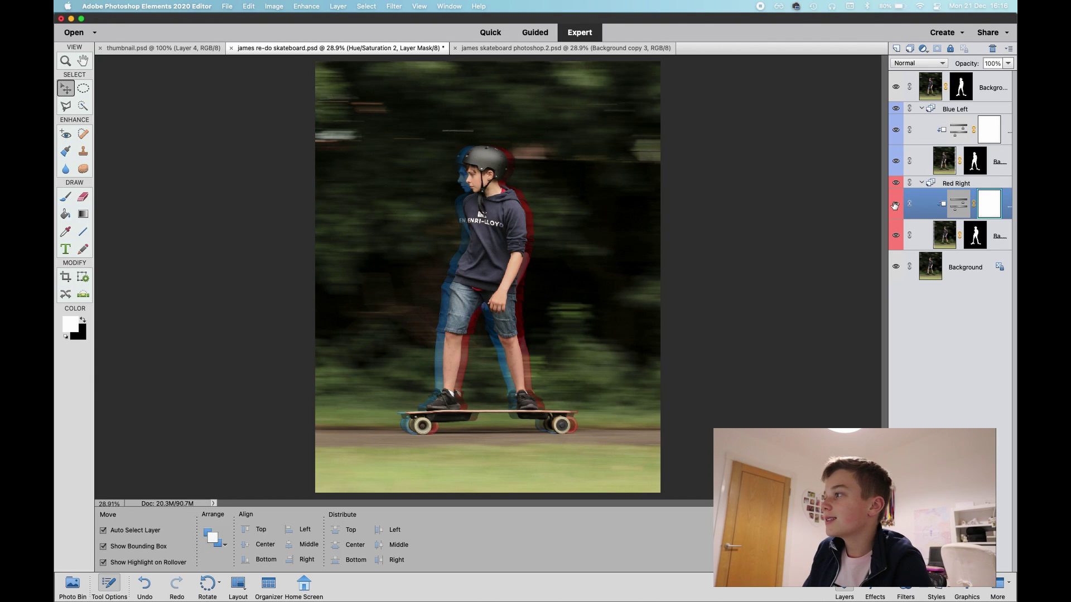
Review the Blue Left rider and adjustment layers, and compare the image with the topmost cut-out rider layer hidden and shown.
{"action": "left_click", "coordinate": [919, 161]}
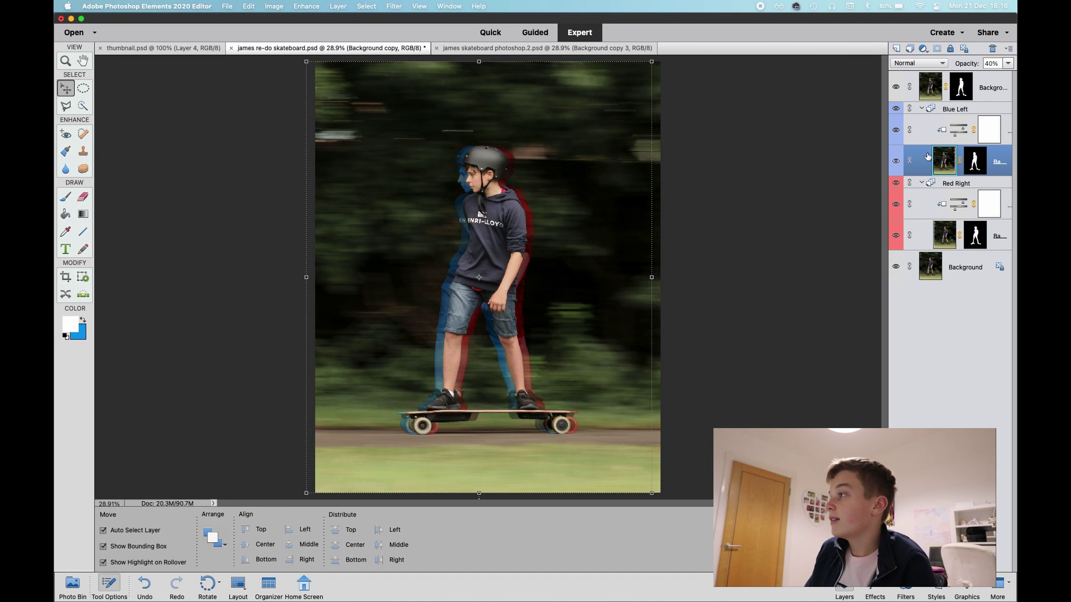
{"action": "left_click", "coordinate": [930, 130]}
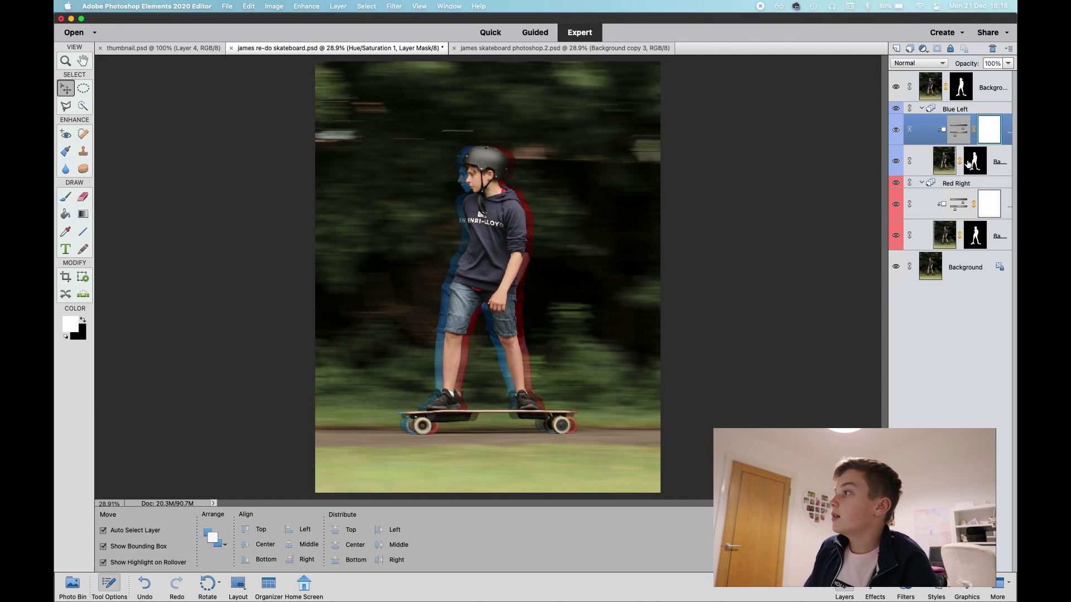
{"action": "left_click", "coordinate": [930, 90]}
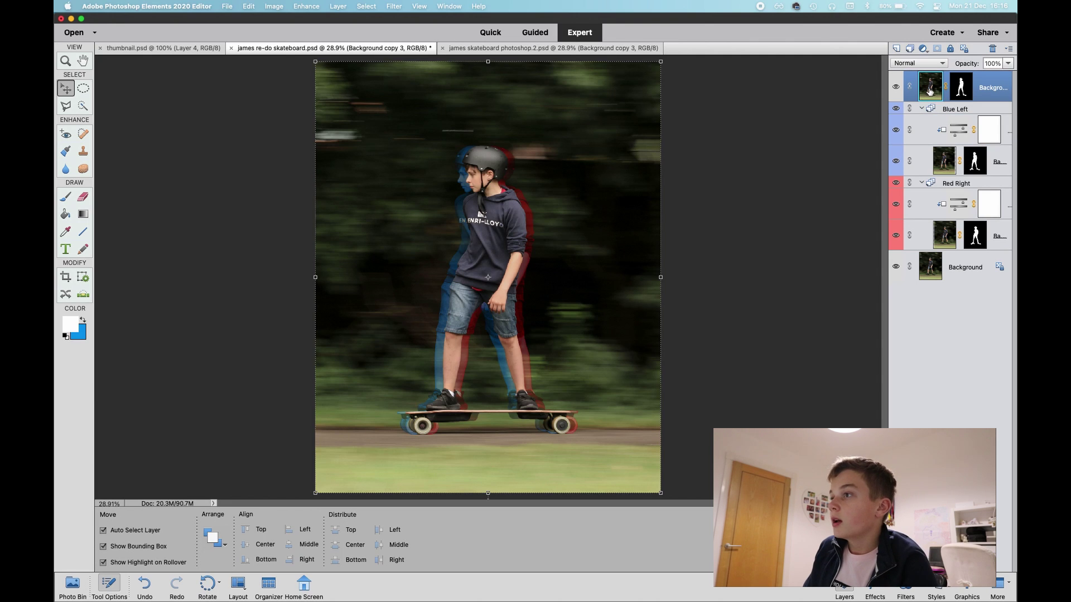
{"action": "left_click", "coordinate": [895, 86]}
{"action": "left_click", "coordinate": [895, 86]}
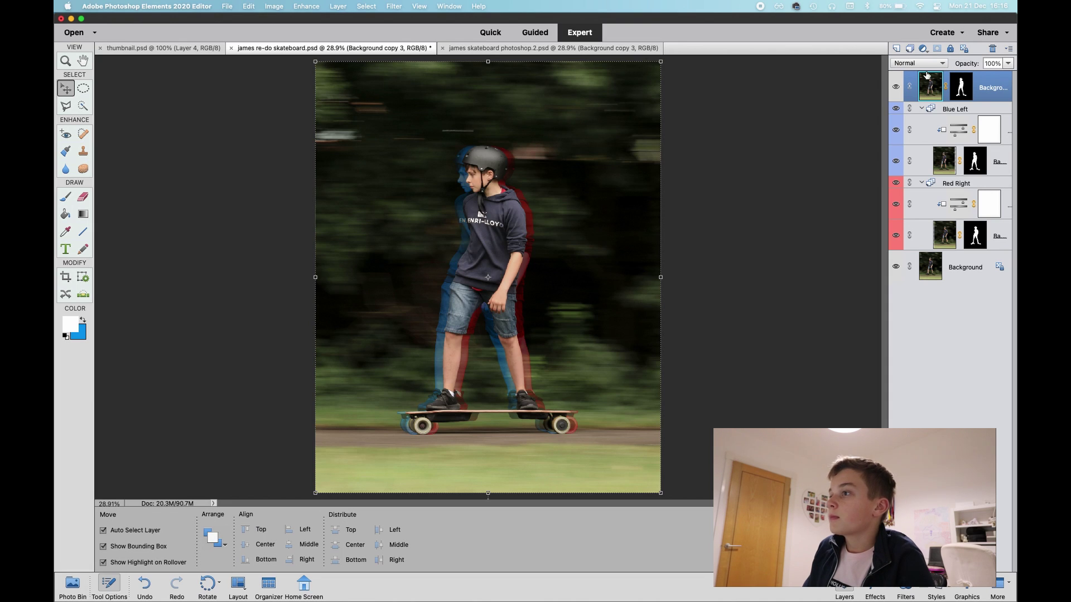
{"action": "left_click", "coordinate": [896, 87]}
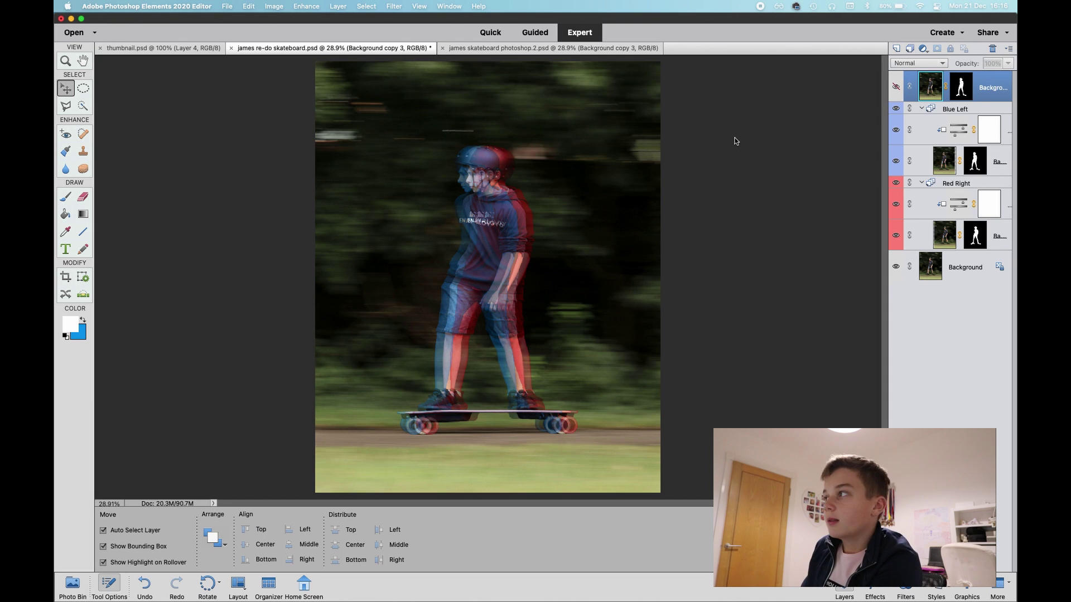
{"action": "left_click", "coordinate": [897, 87]}
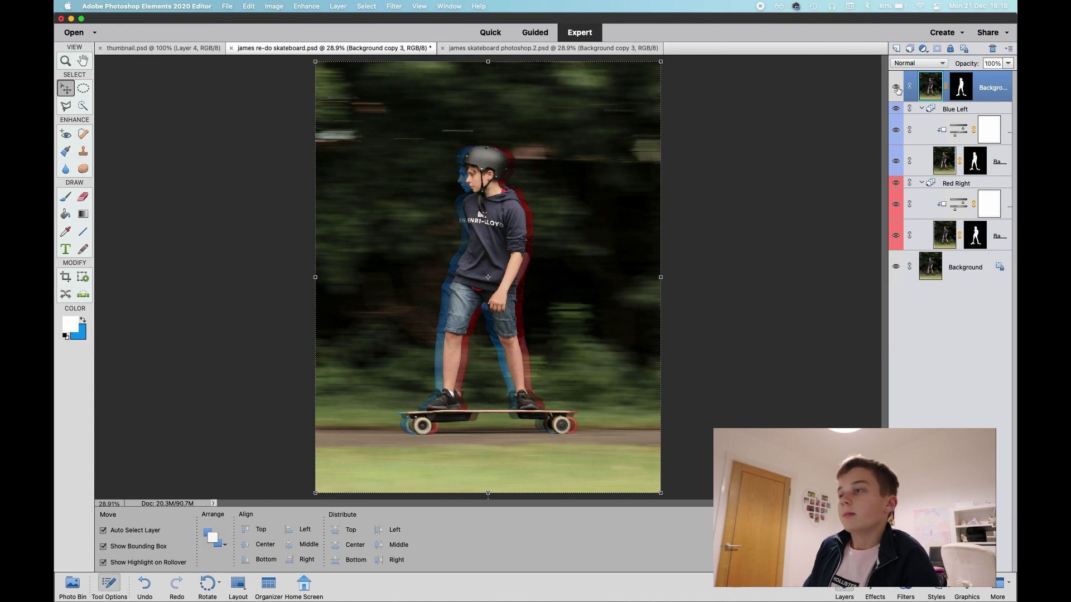